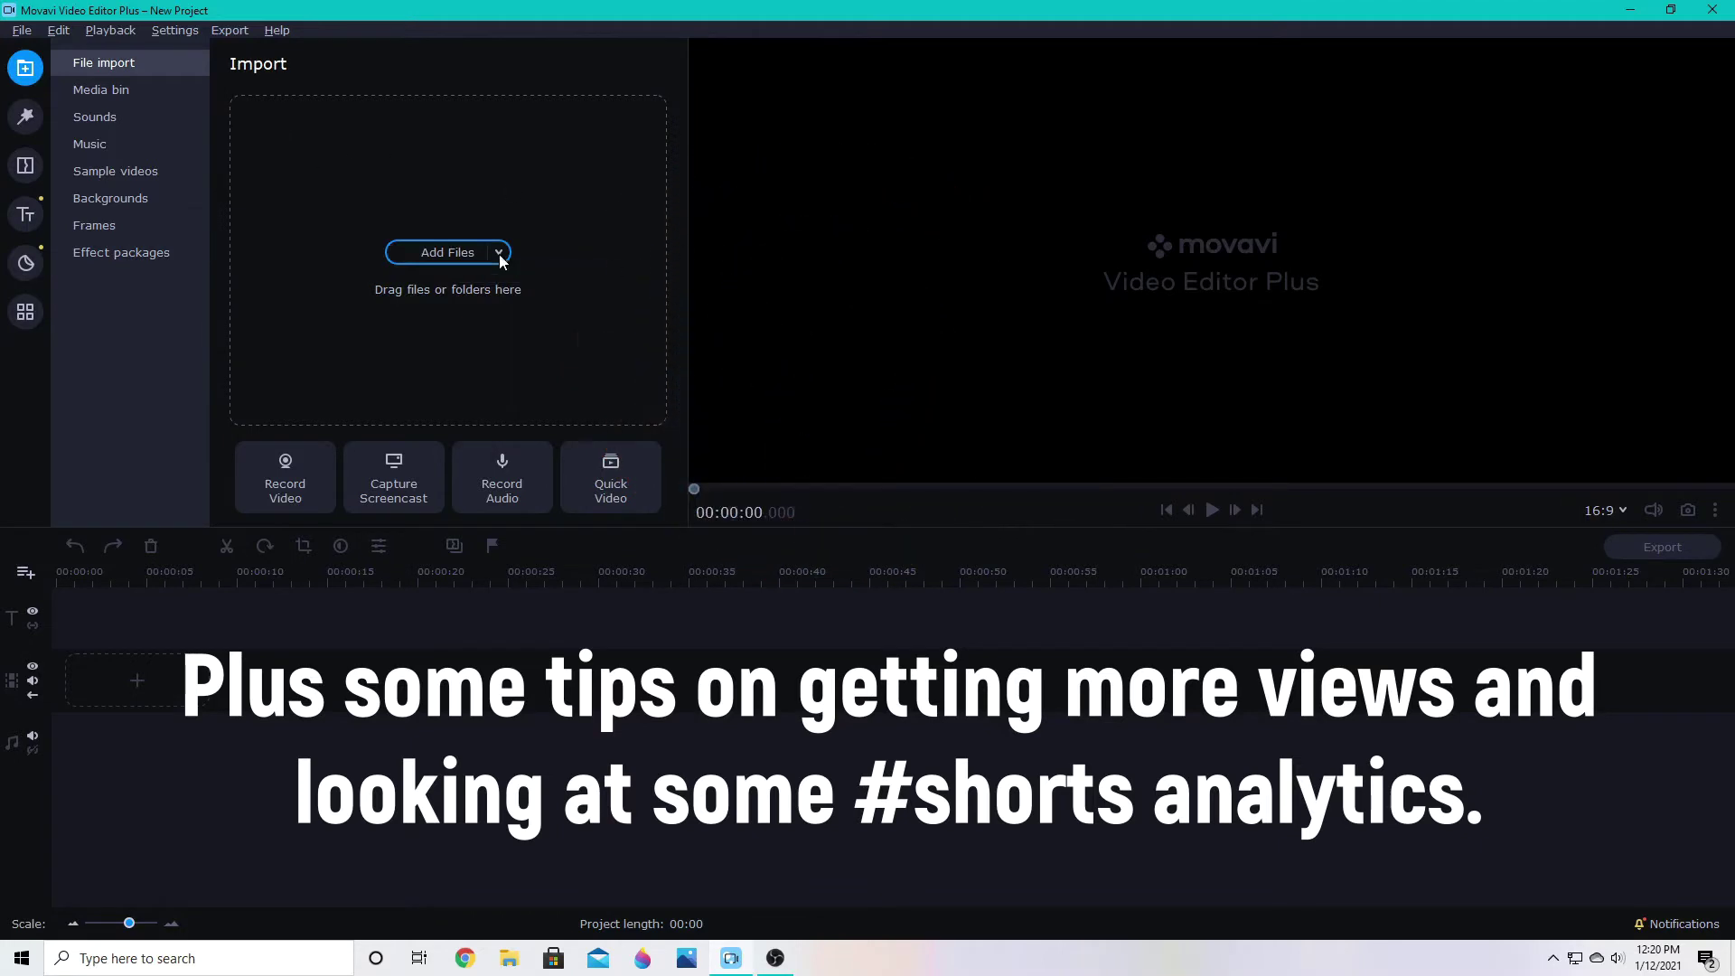
# Import ARK - DAY 3 starter house.mp4 and drag it from the Media Bin onto the timeline
pyautogui.click(464, 247)
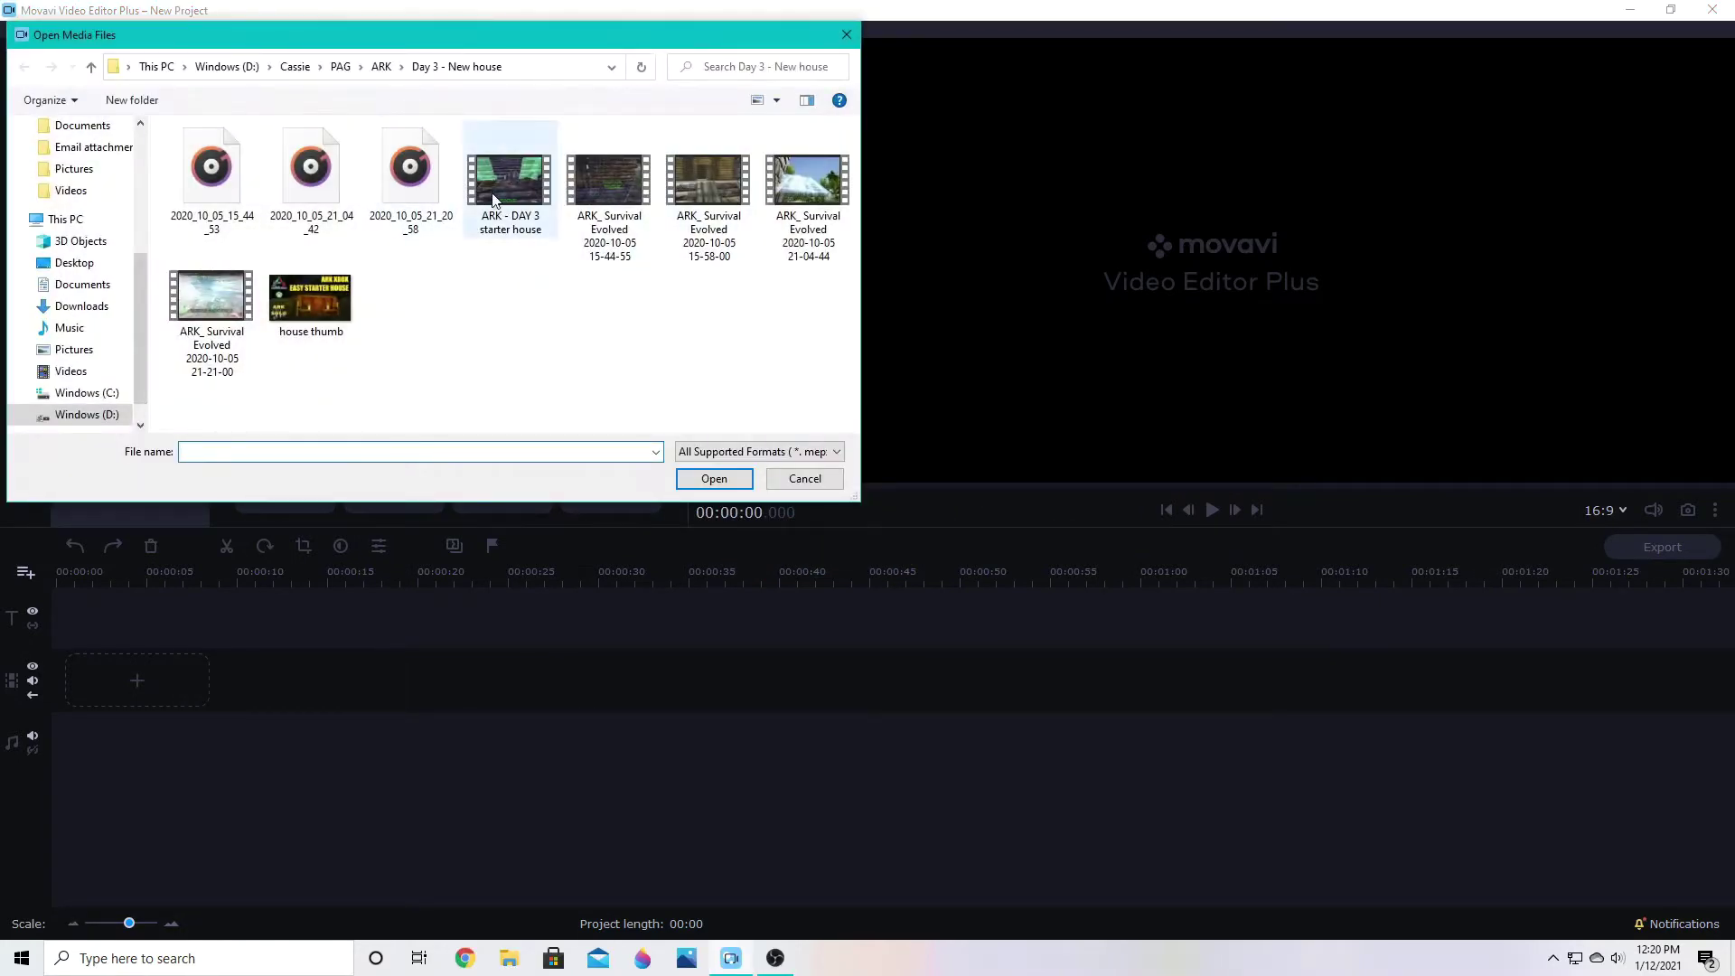
pyautogui.click(494, 199)
pyautogui.click(714, 478)
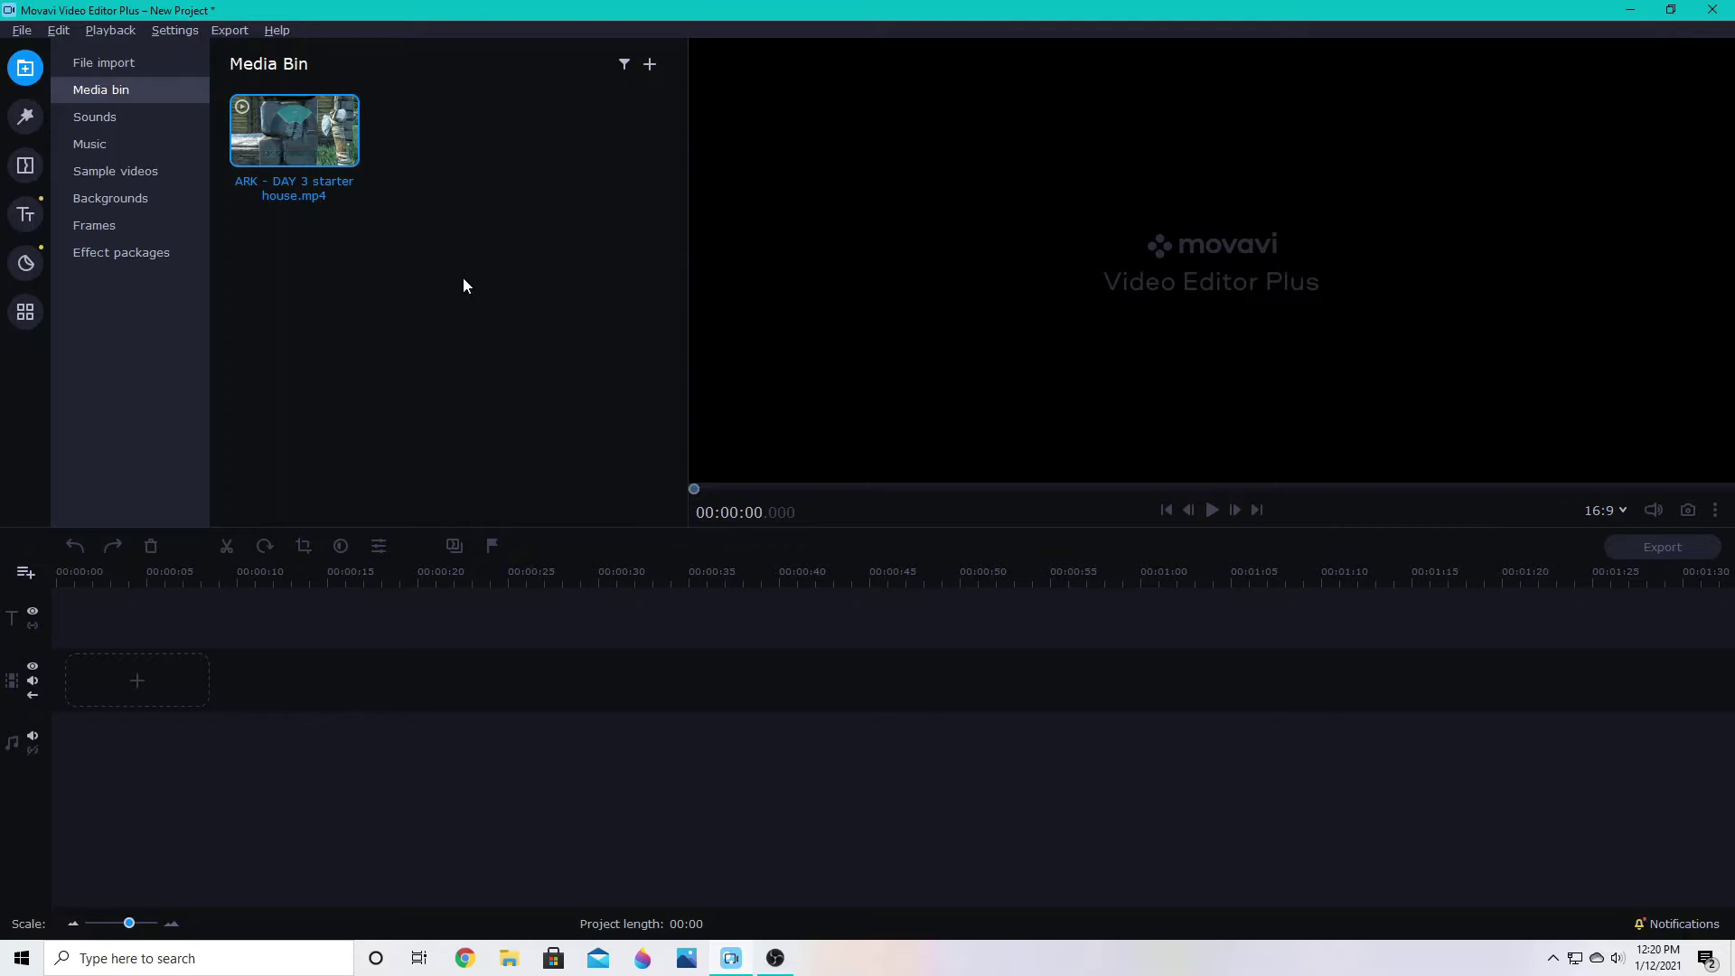
pyautogui.moveTo(305, 144); pyautogui.dragTo(173, 698)
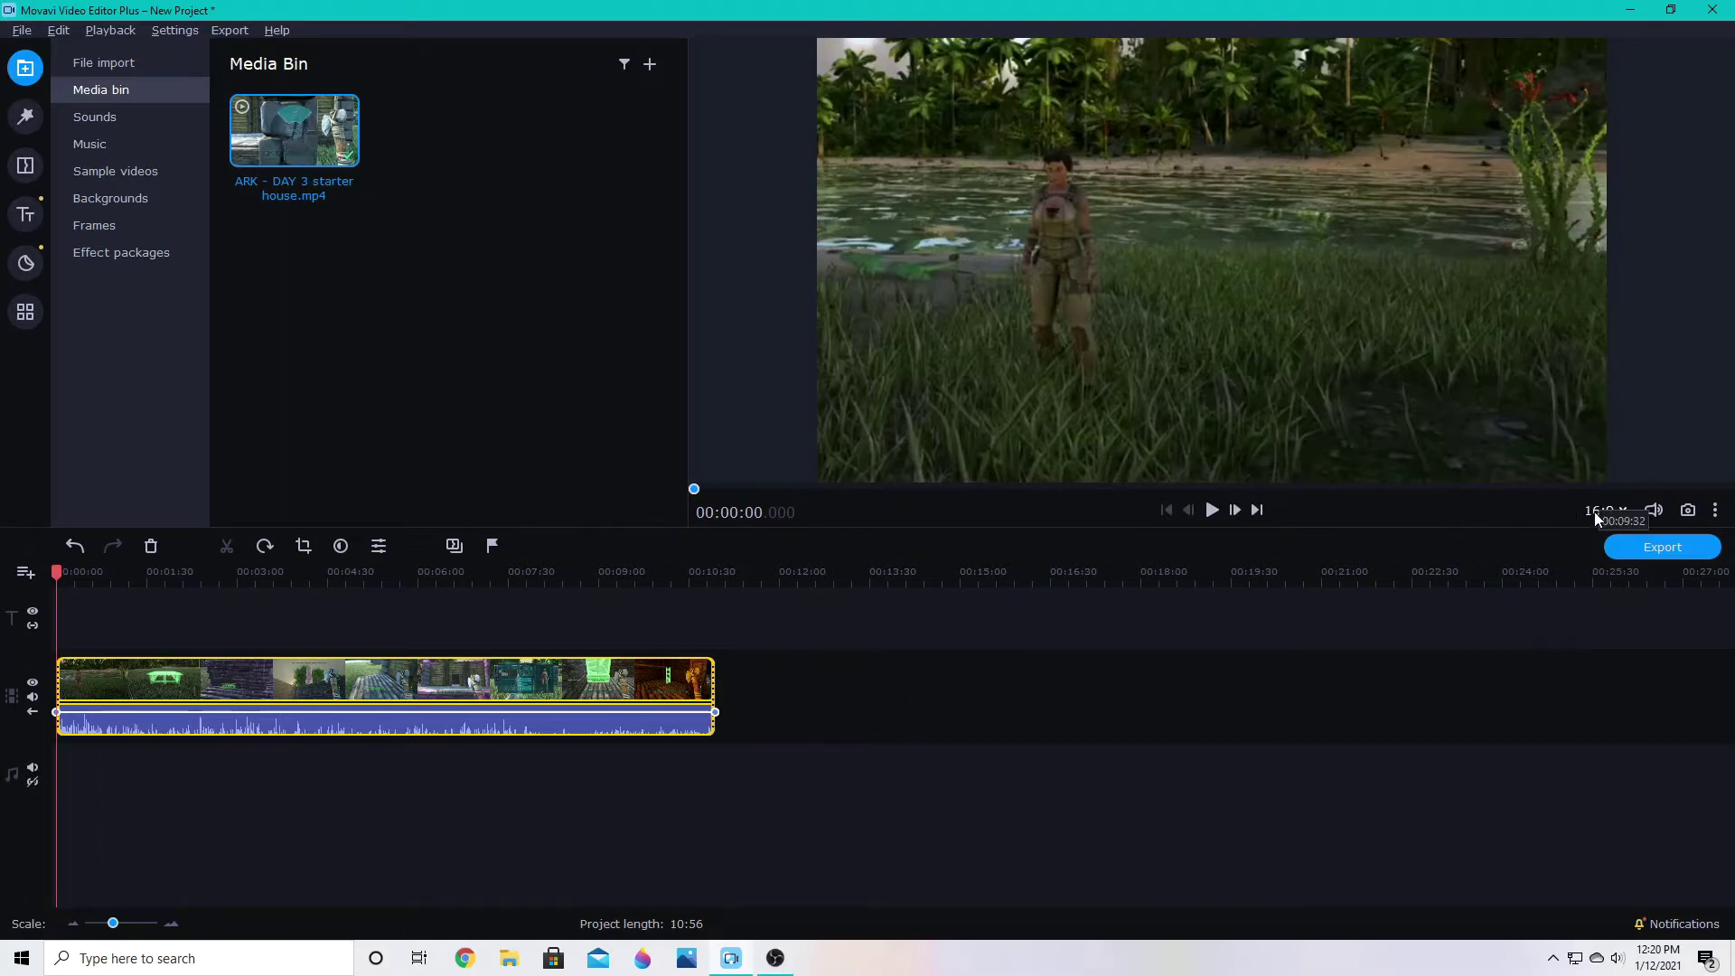
# Switch the project aspect ratio to vertical 9:16 and trim the start of the gameplay clip
pyautogui.click(1623, 512)
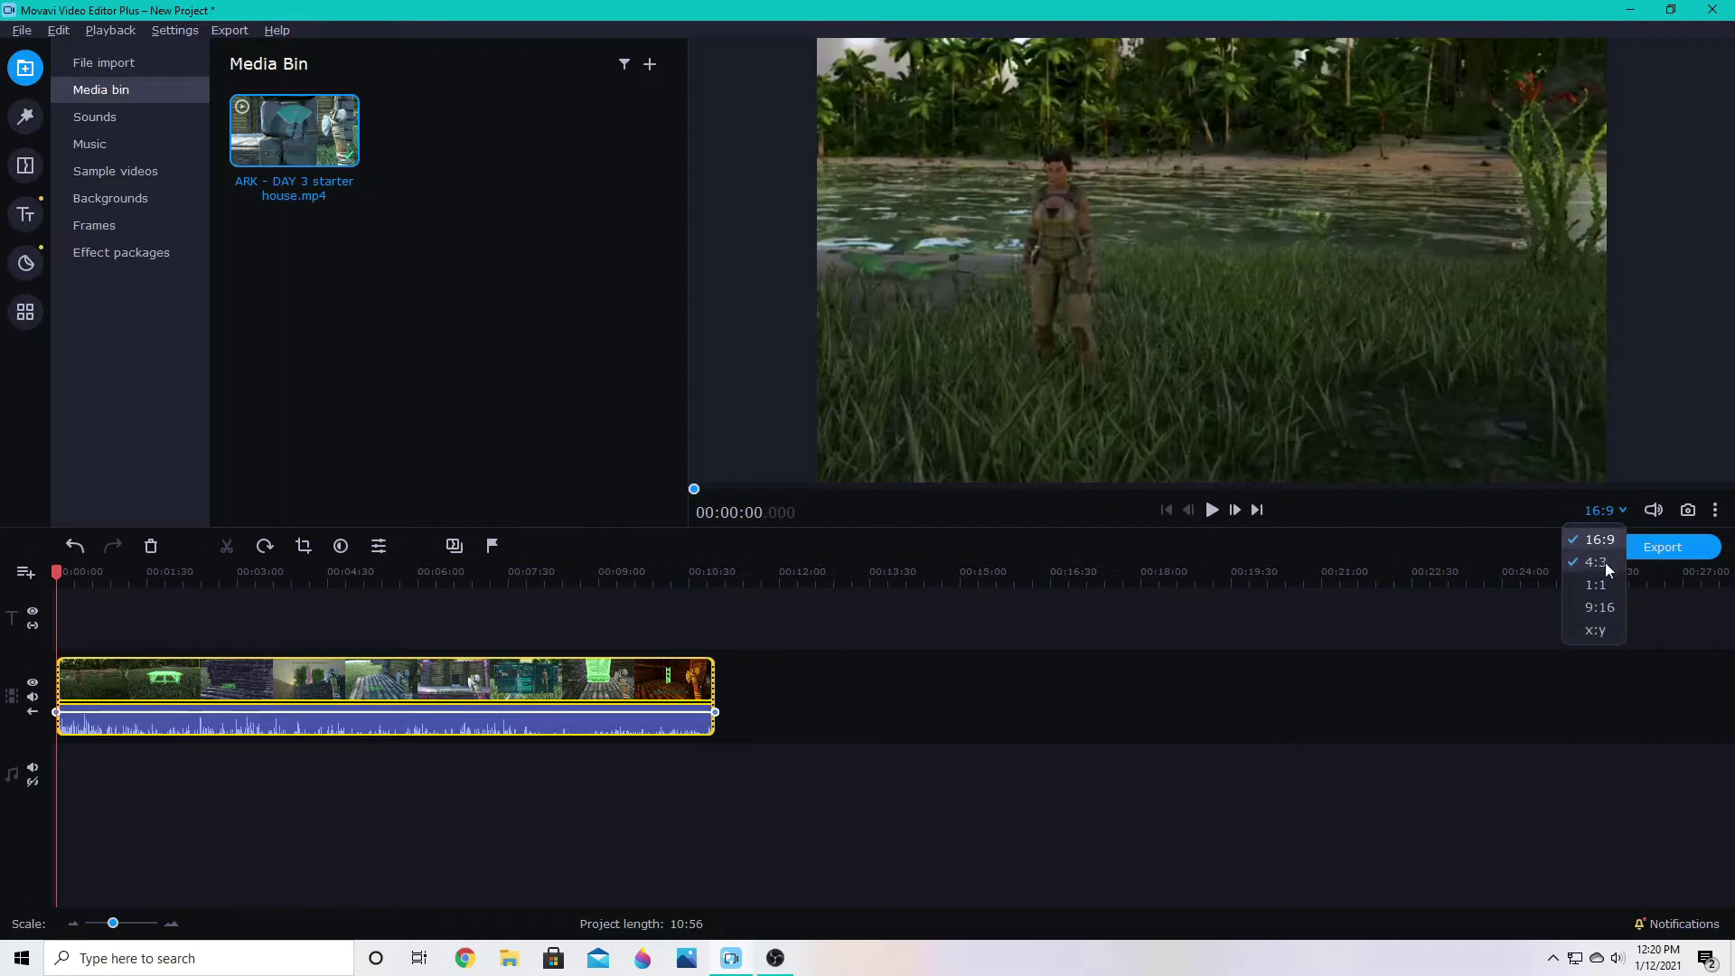
pyautogui.click(1605, 609)
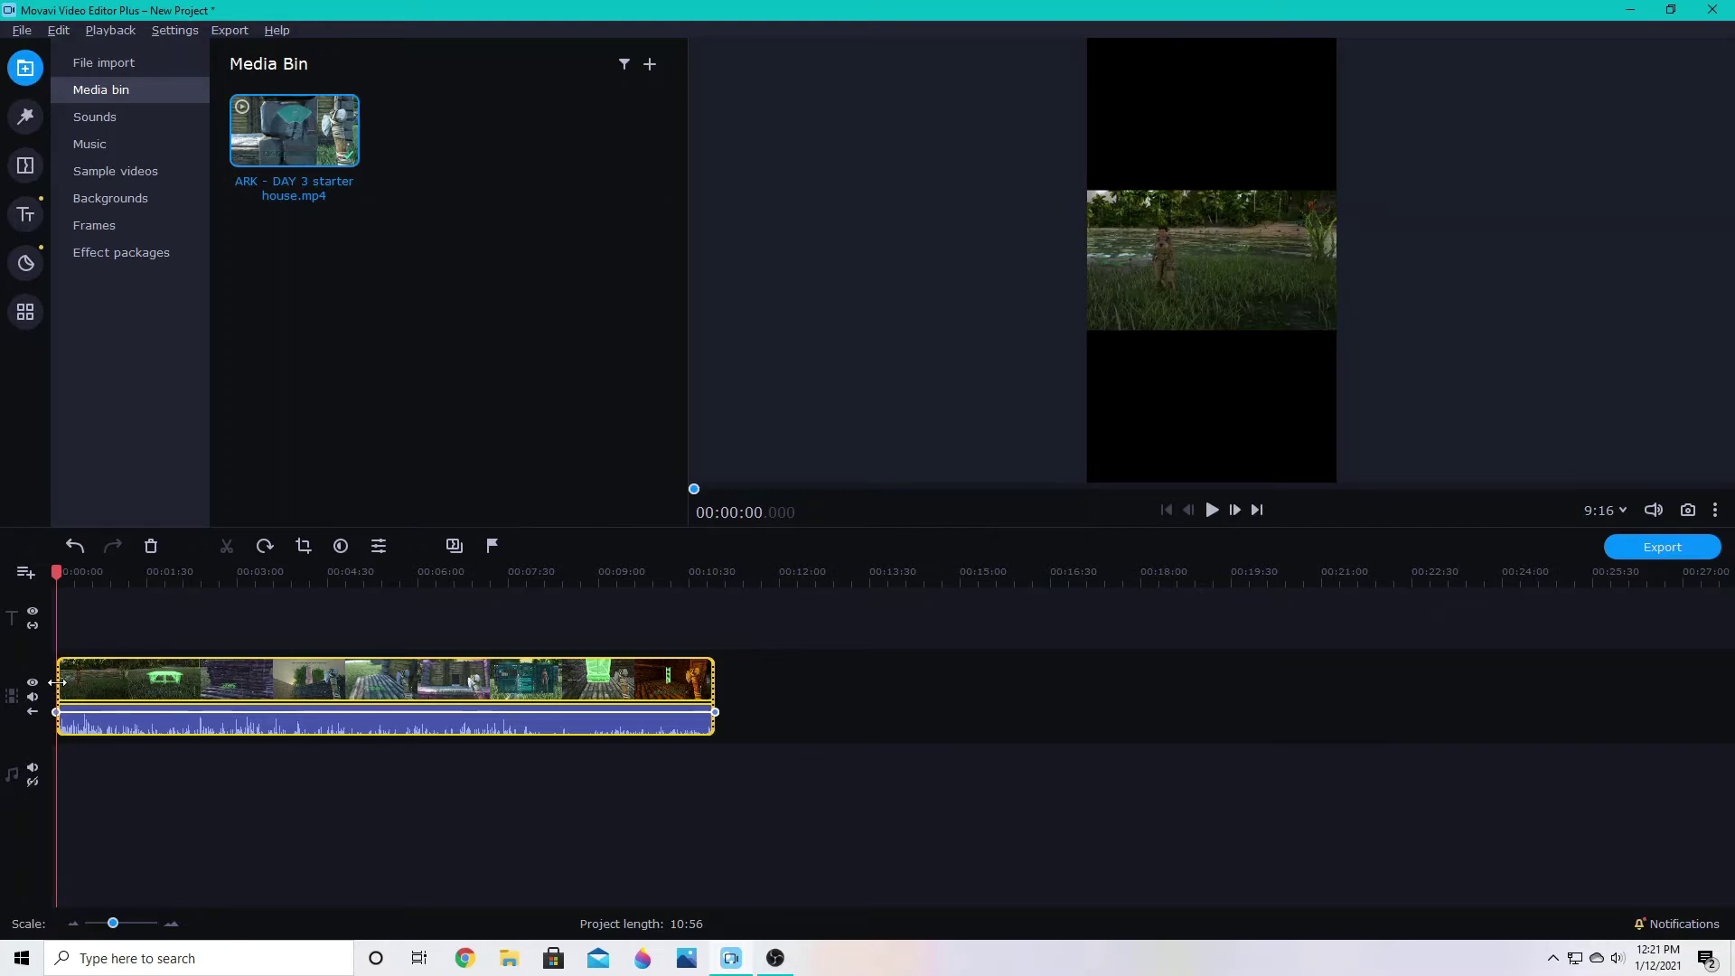
pyautogui.moveTo(51, 691); pyautogui.dragTo(121, 687)
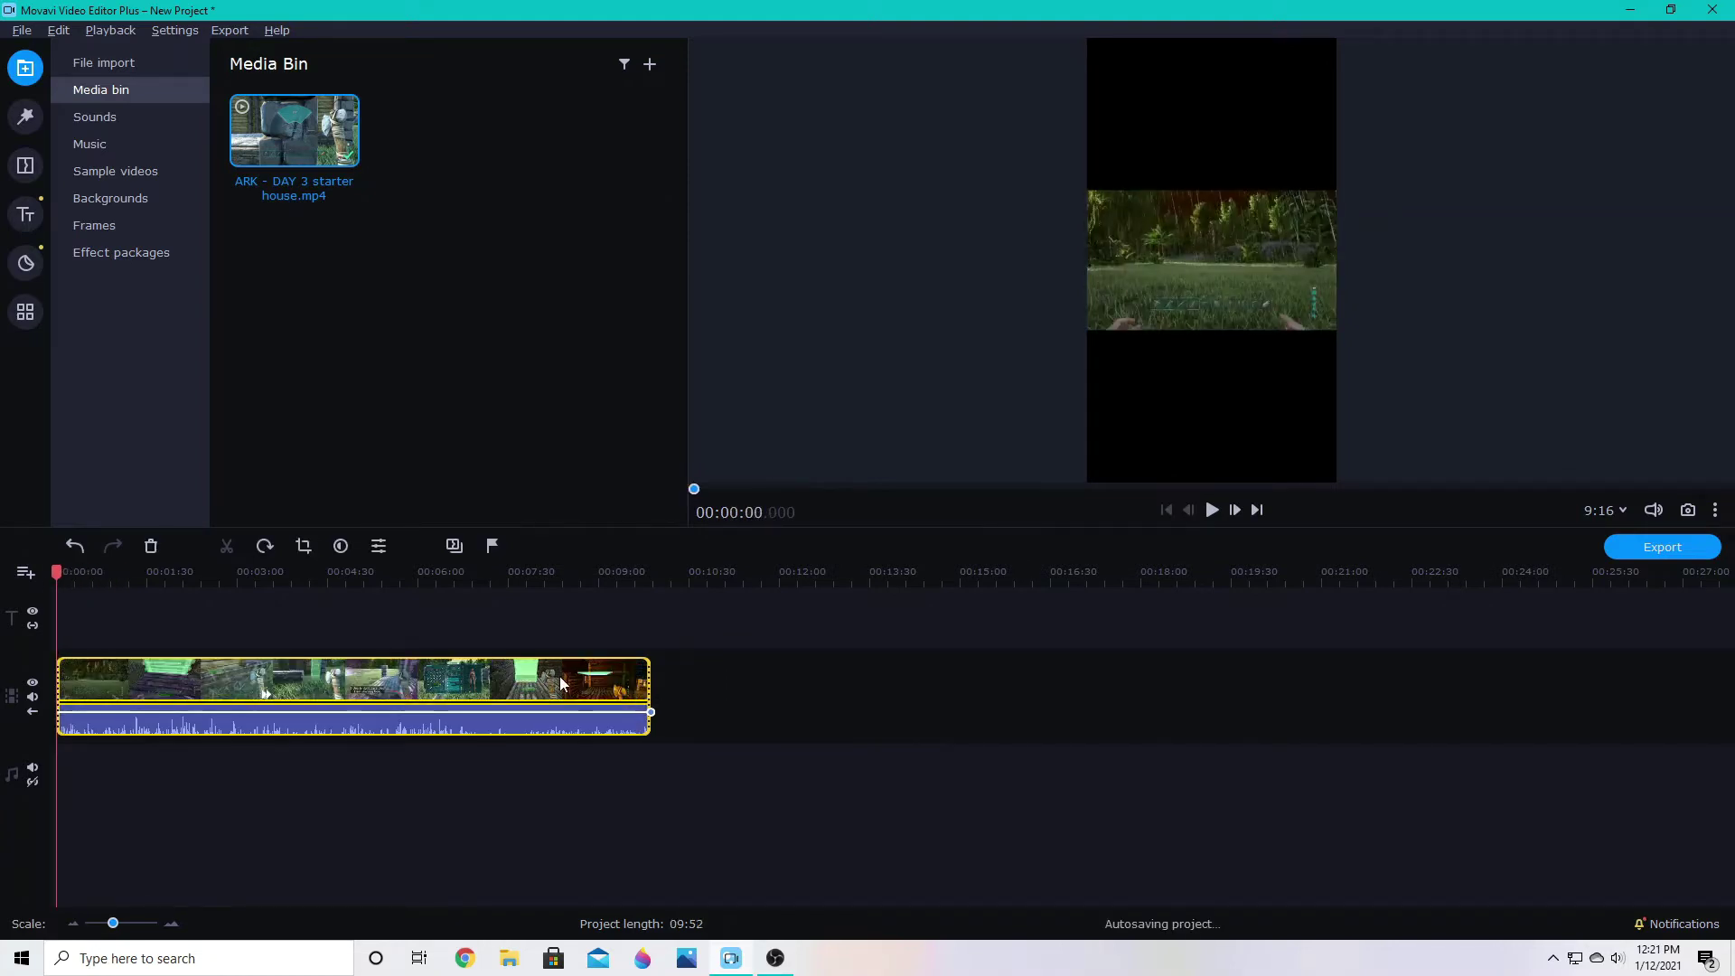
# Trim the end of the gameplay clip and raise its speed to 137%
pyautogui.moveTo(649, 689); pyautogui.dragTo(168, 699)
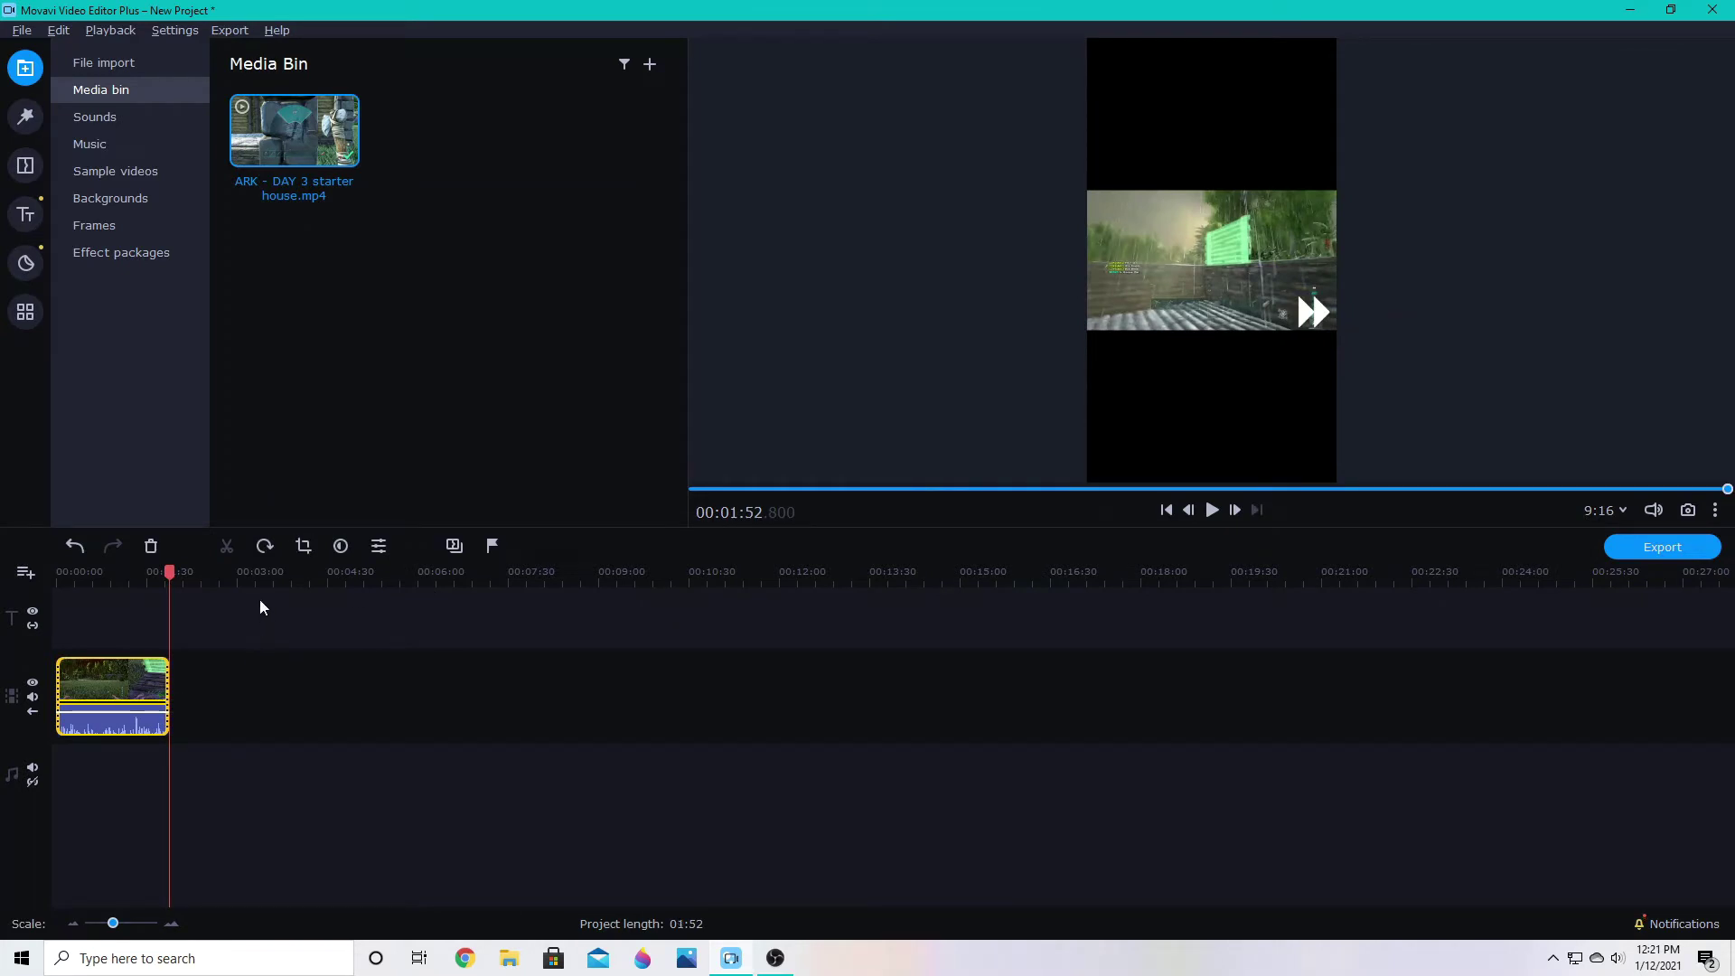
pyautogui.click(99, 693)
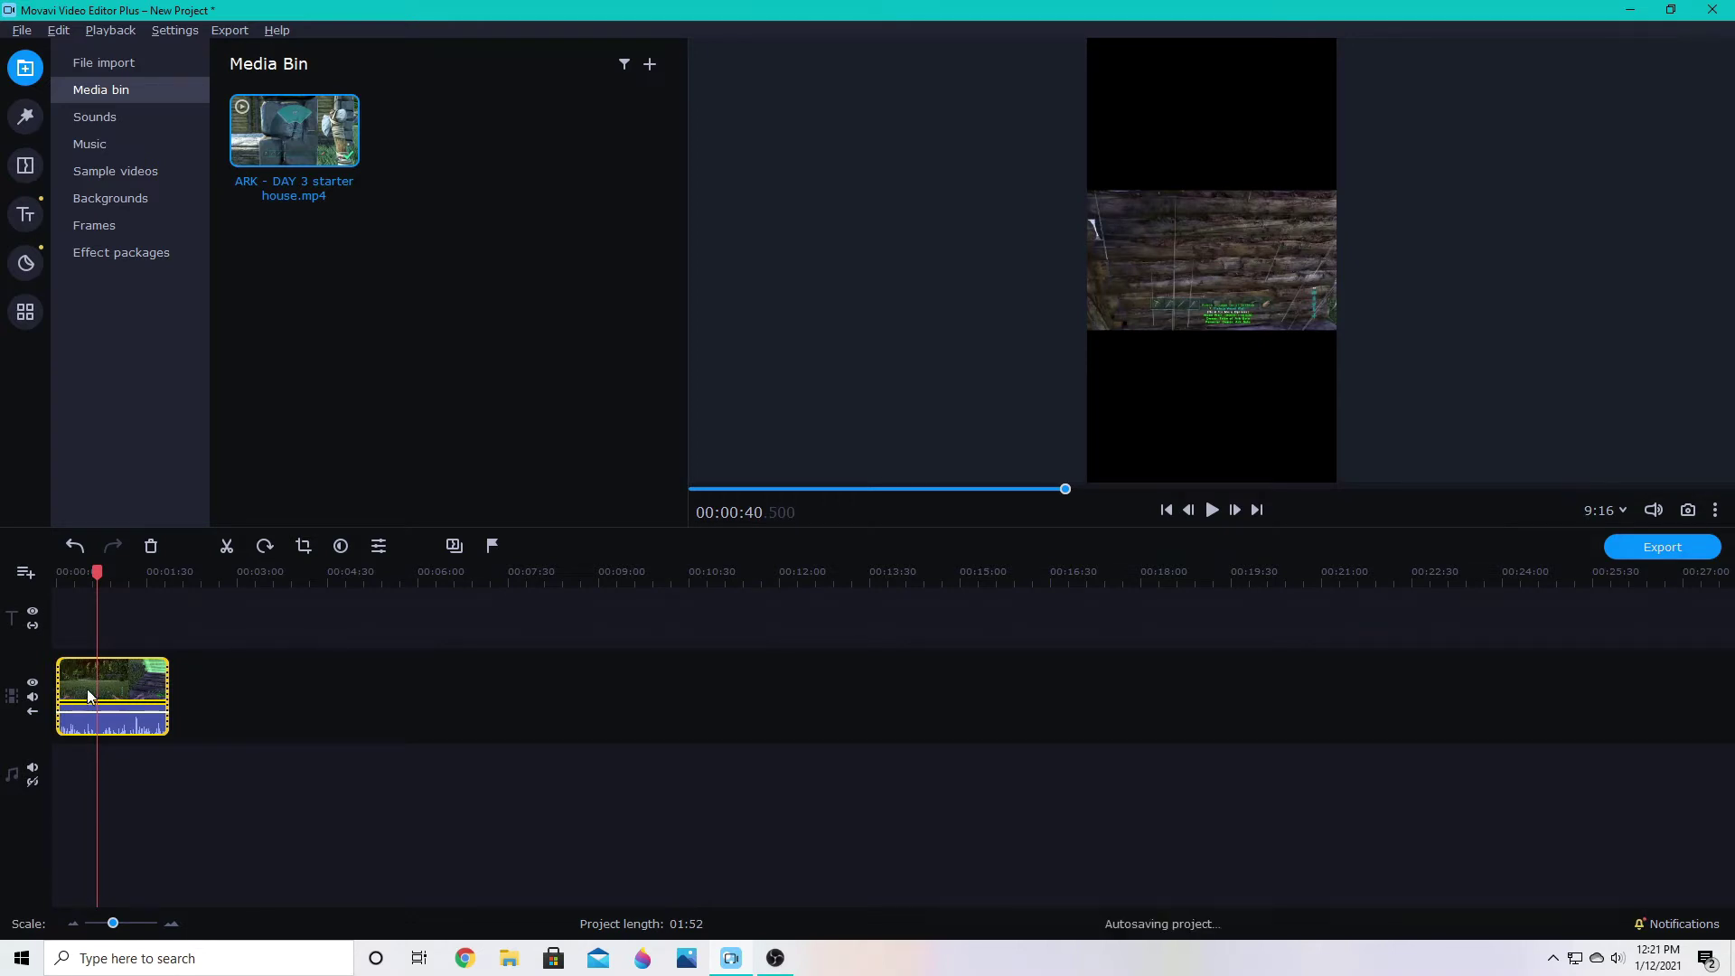
pyautogui.doubleClick(110, 697)
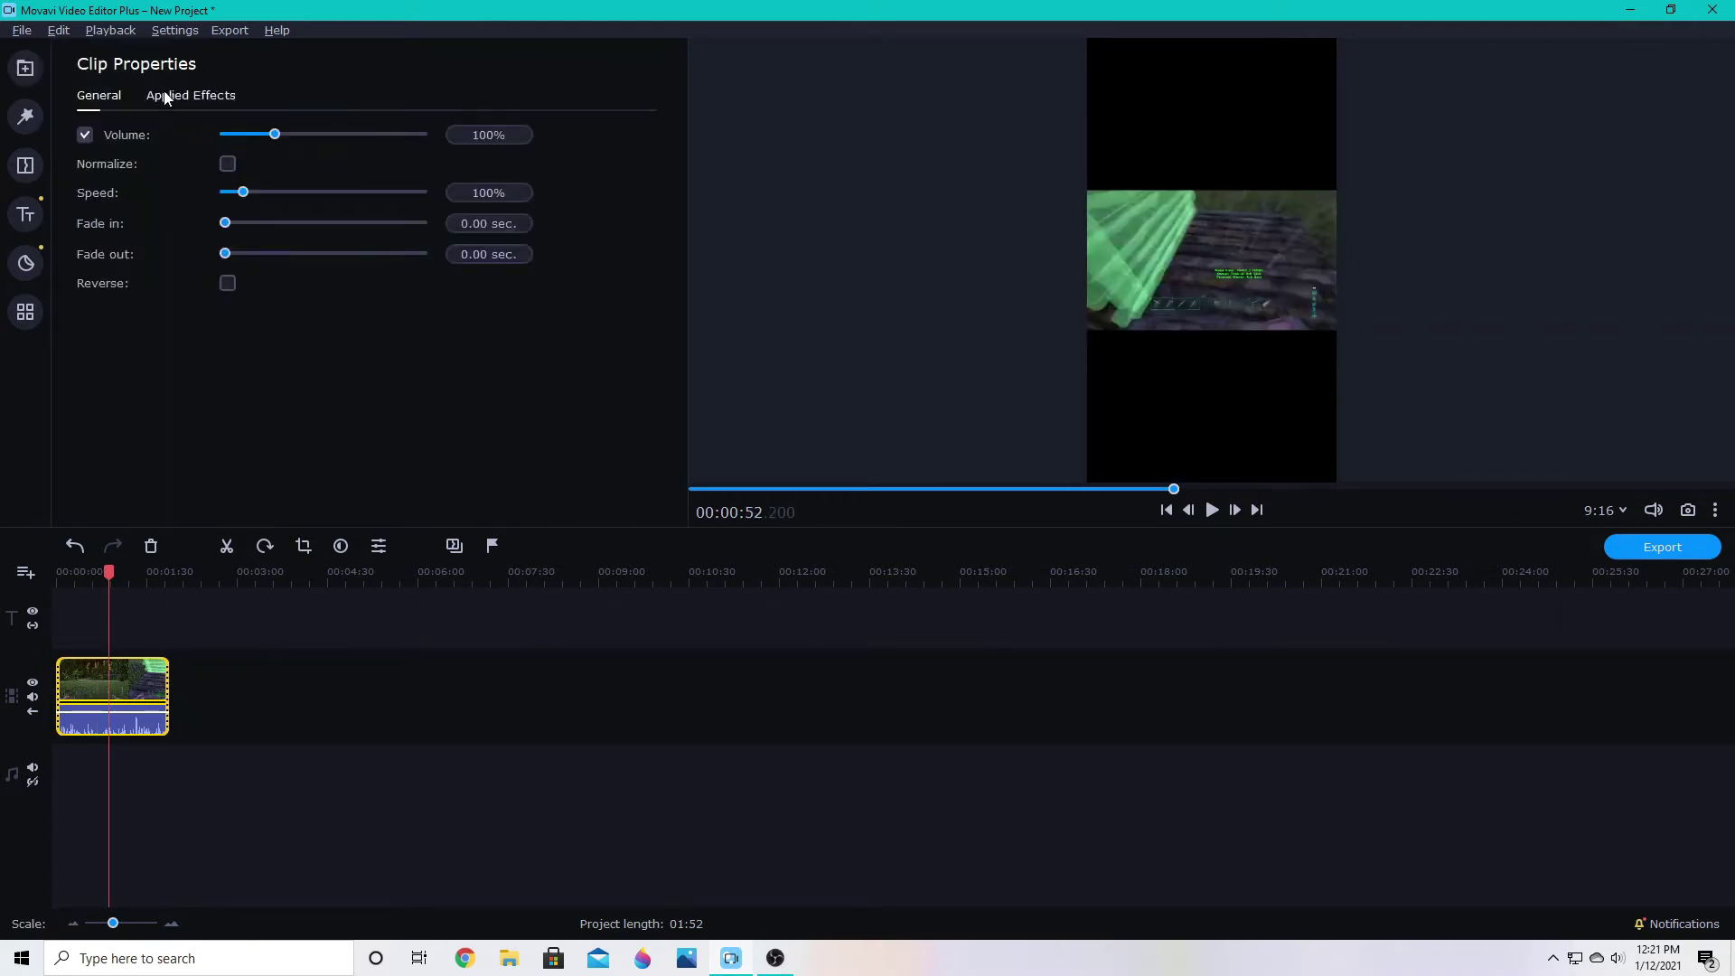
pyautogui.click(224, 702)
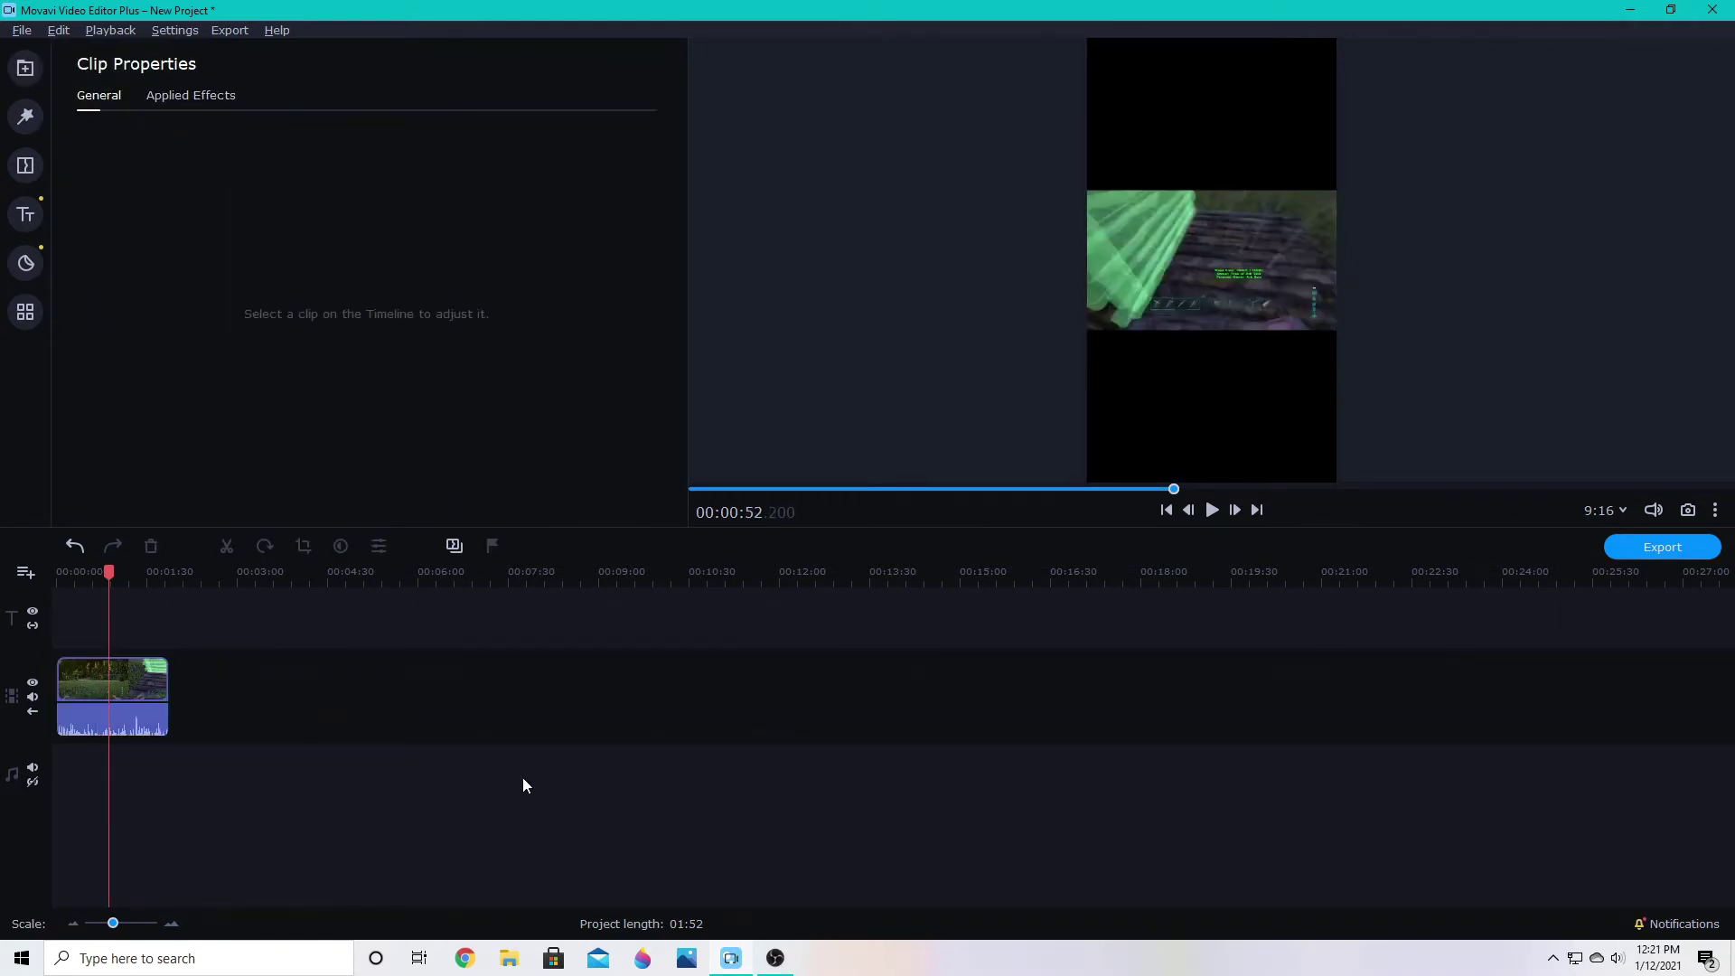
pyautogui.moveTo(586, 794); pyautogui.dragTo(112, 616)
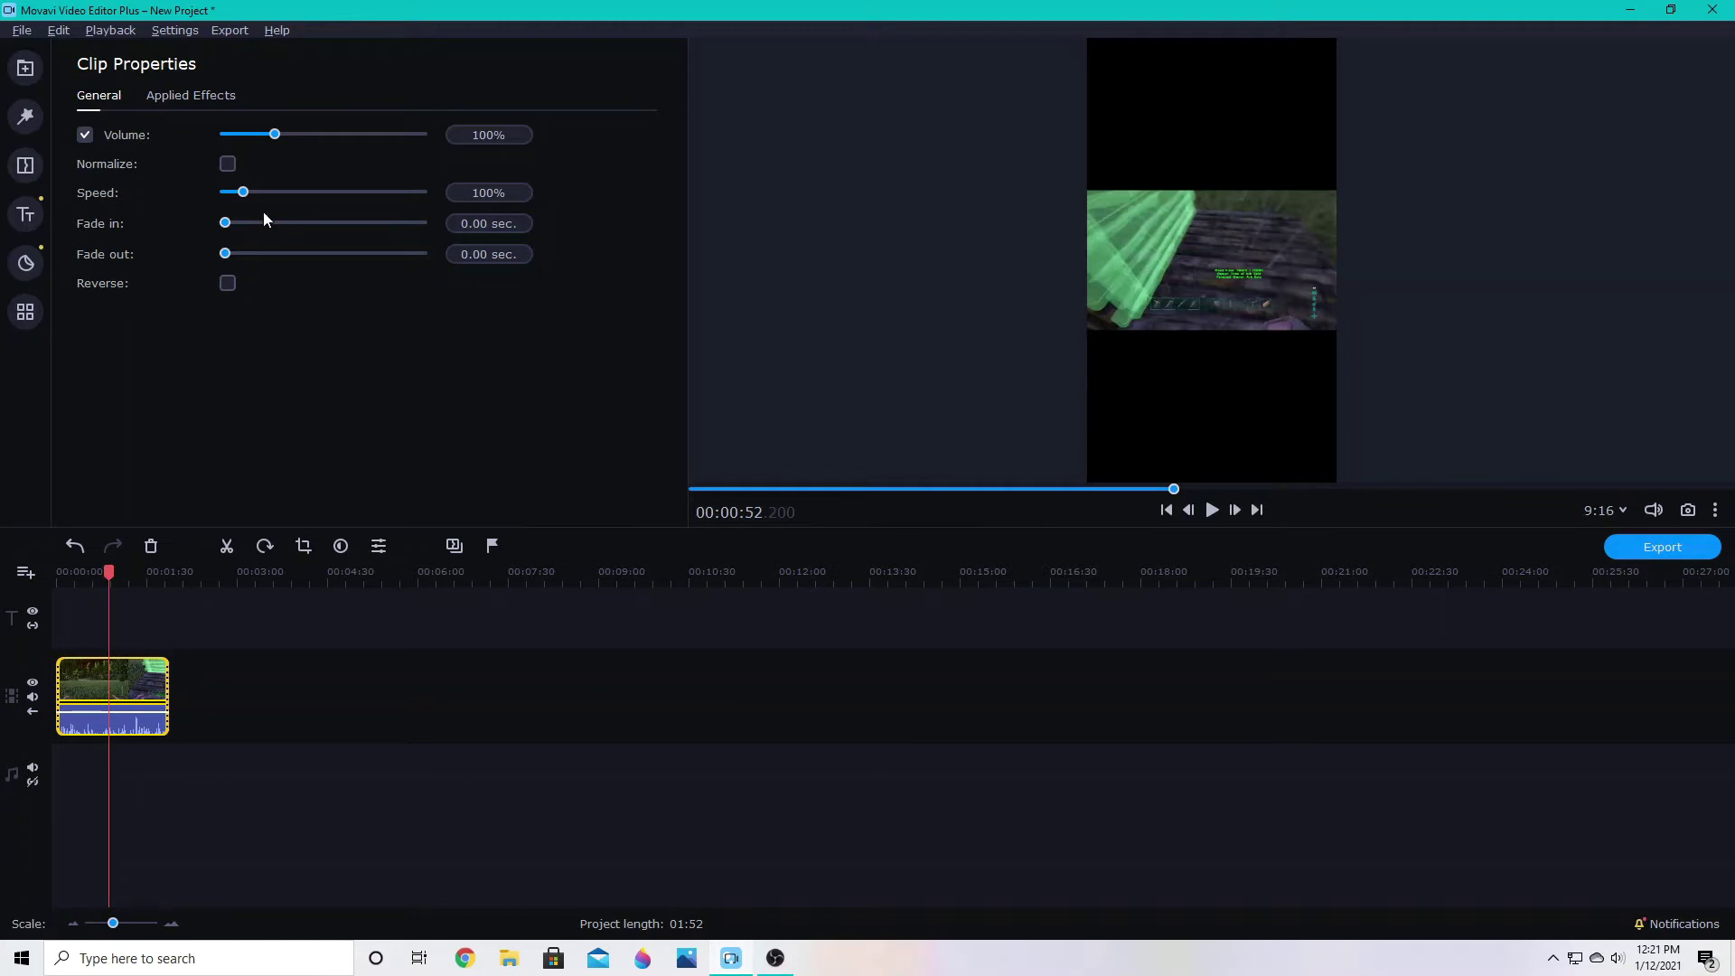
pyautogui.moveTo(246, 198); pyautogui.dragTo(250, 198)
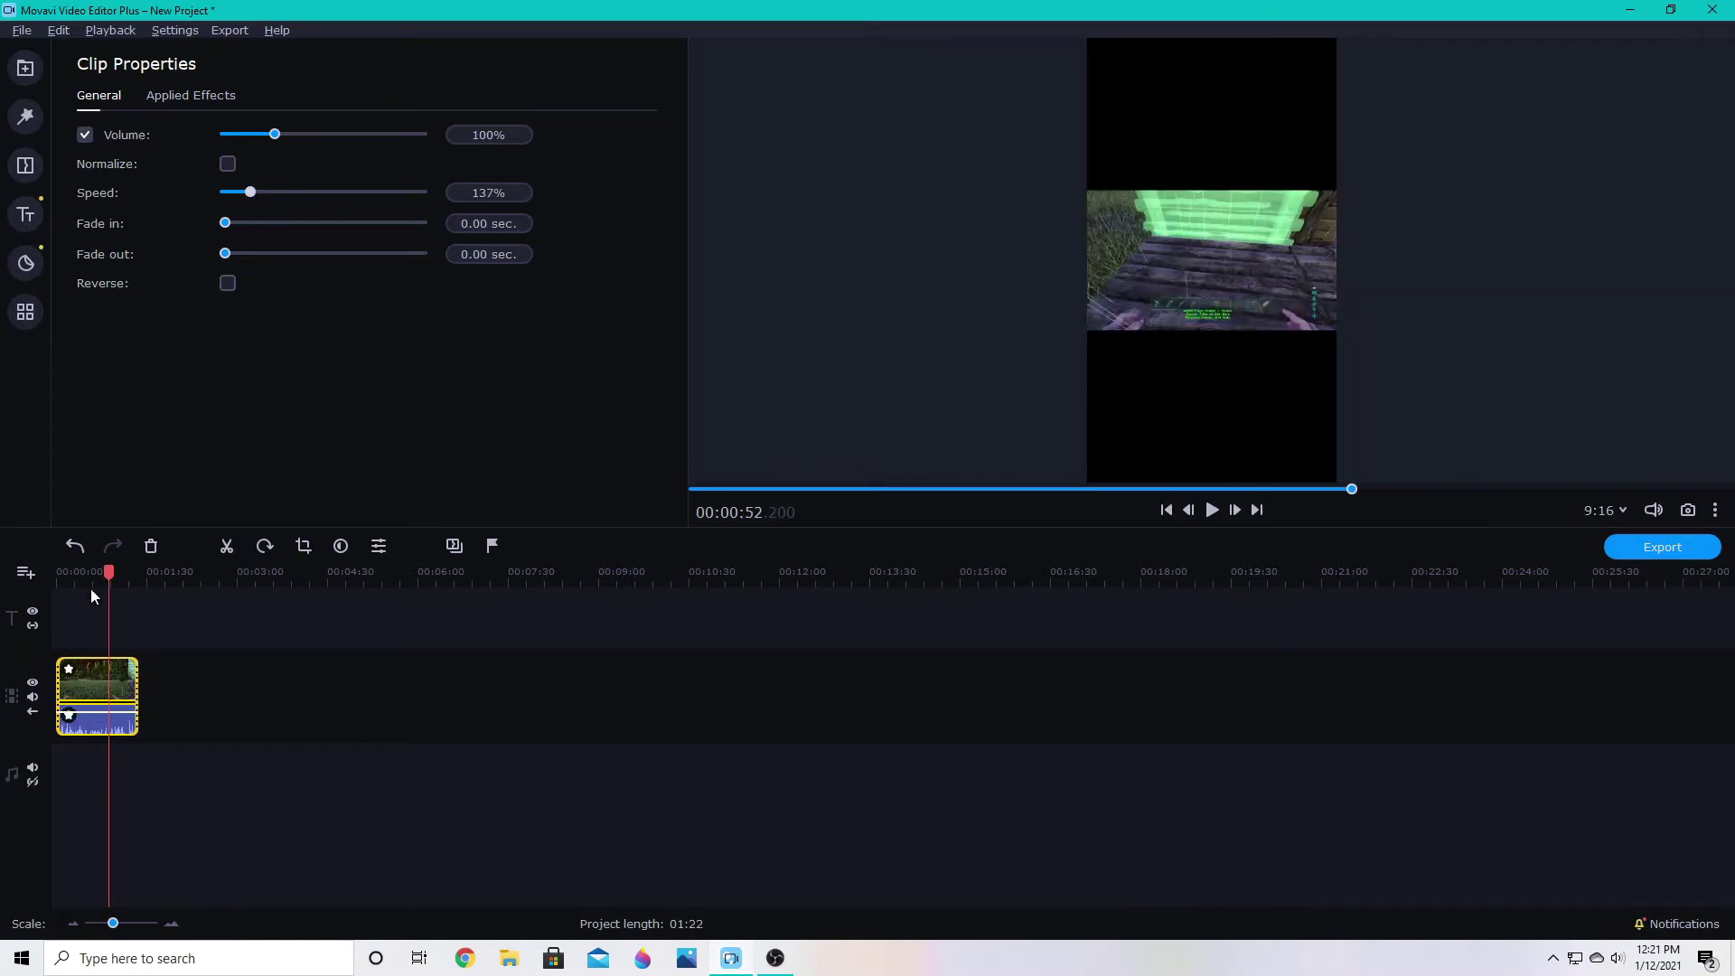
# Mute the preview sound and play the shortened clip from the start
pyautogui.click(58, 578)
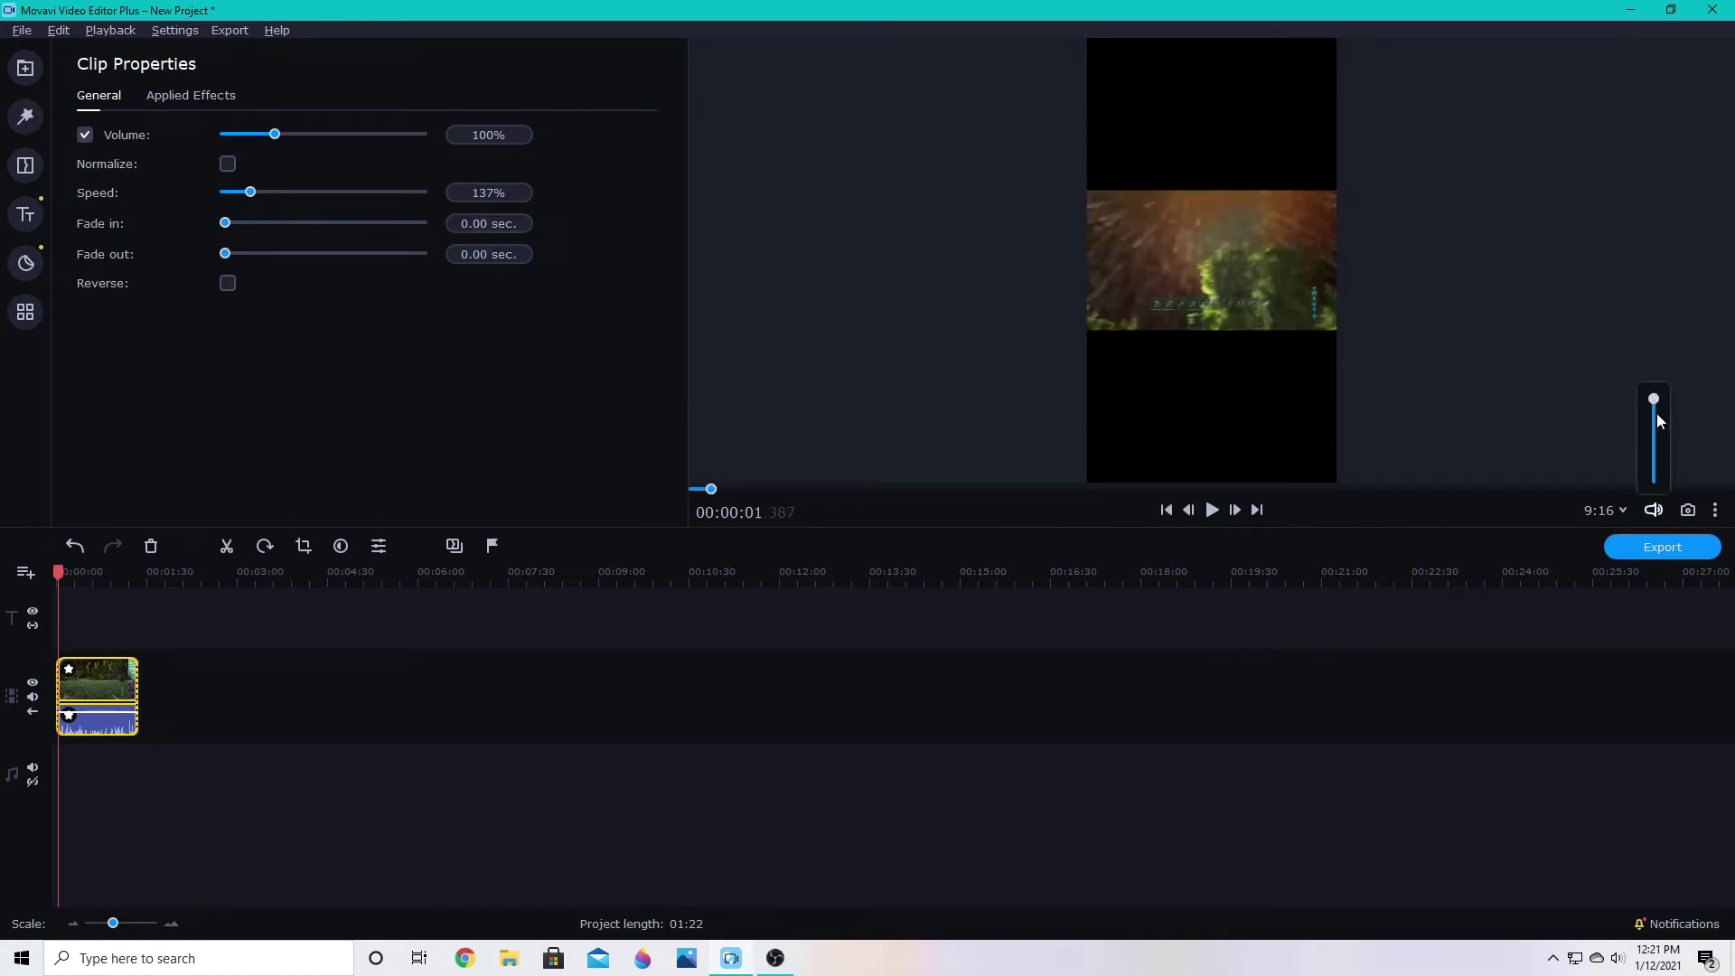
pyautogui.click(1654, 510)
pyautogui.click(1212, 510)
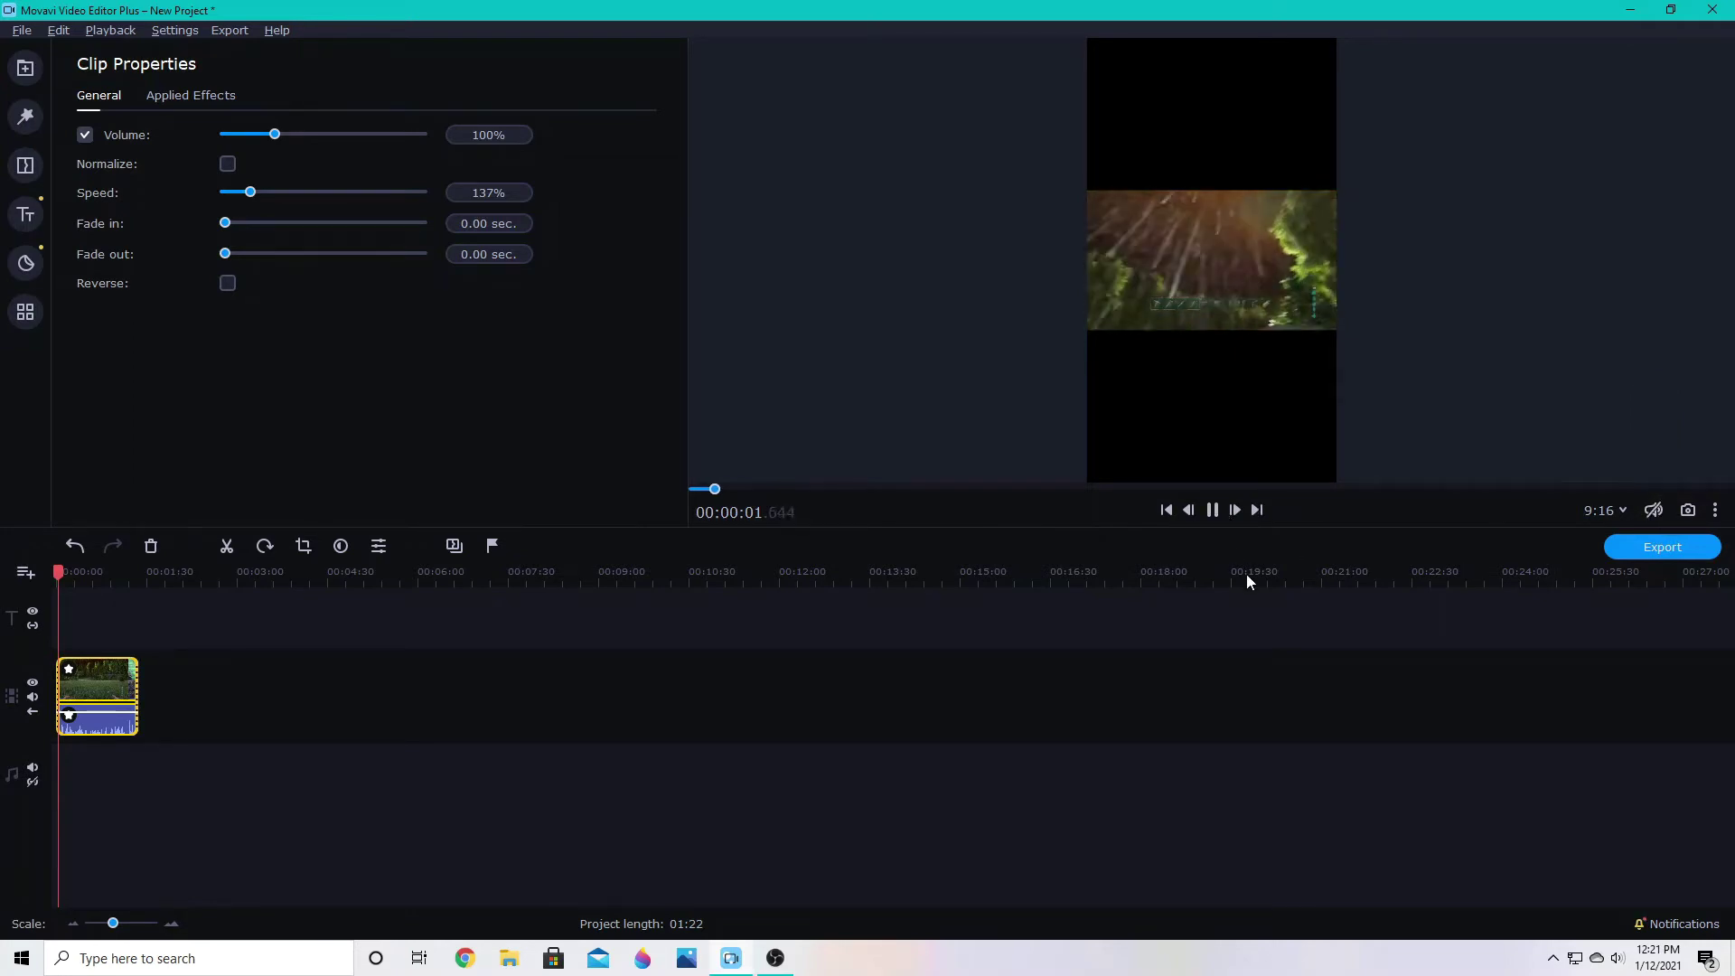
pyautogui.click(1212, 510)
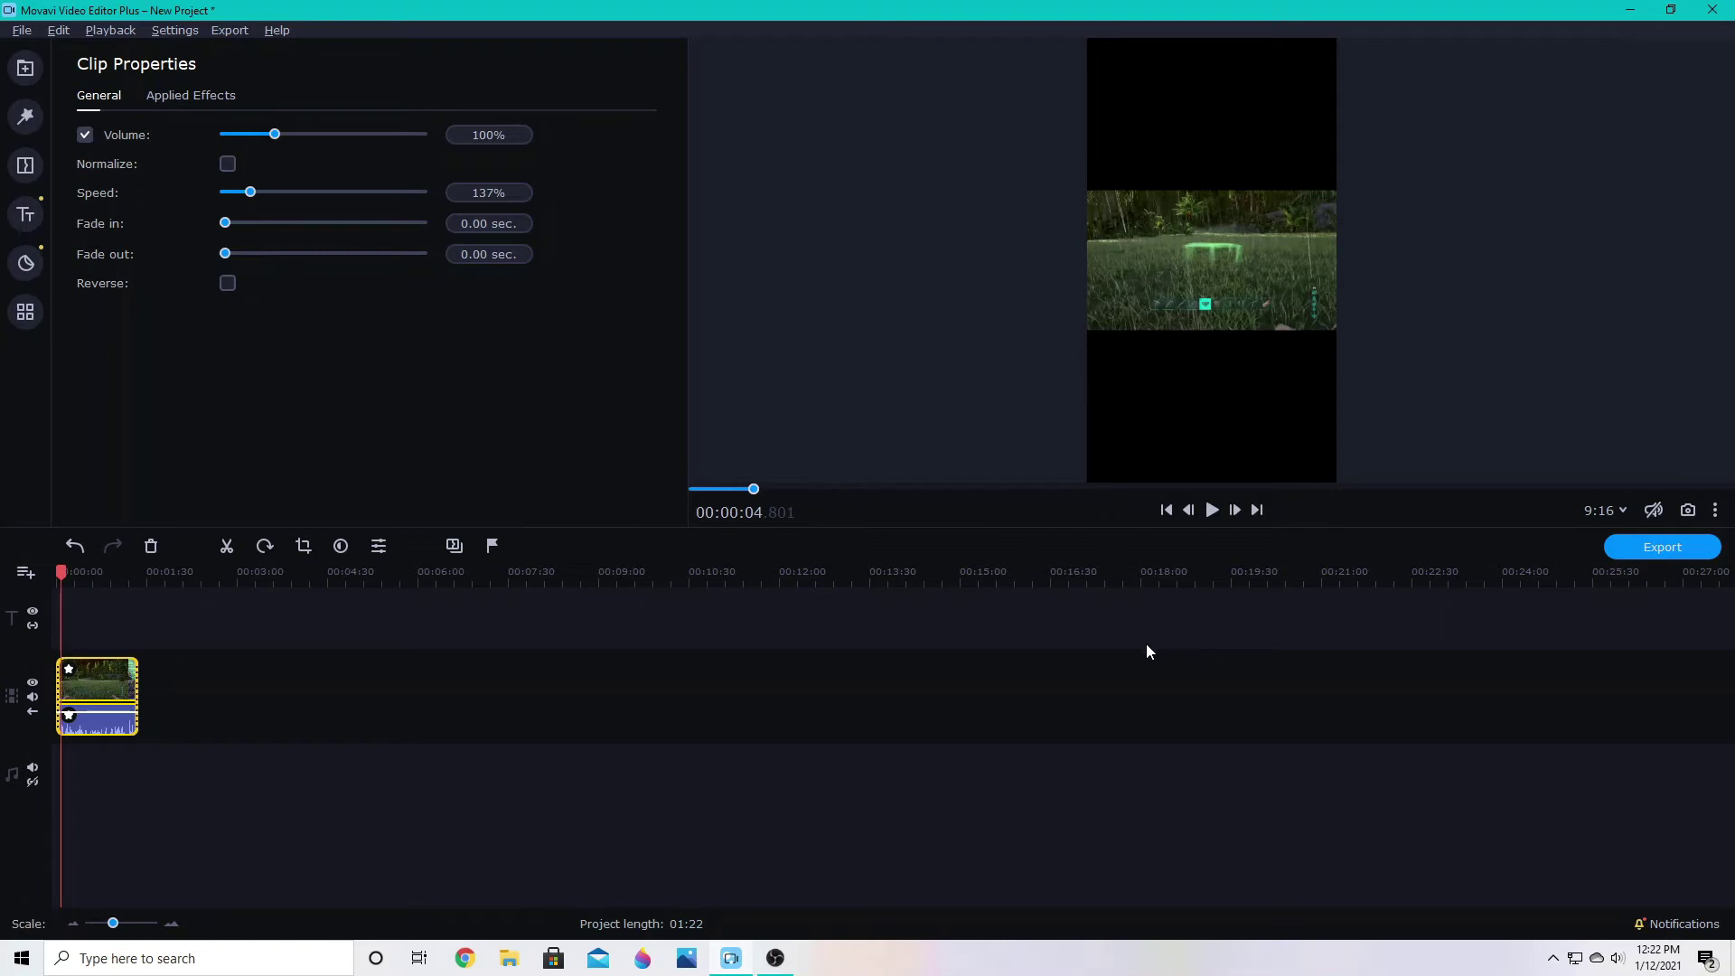
pyautogui.click(101, 688)
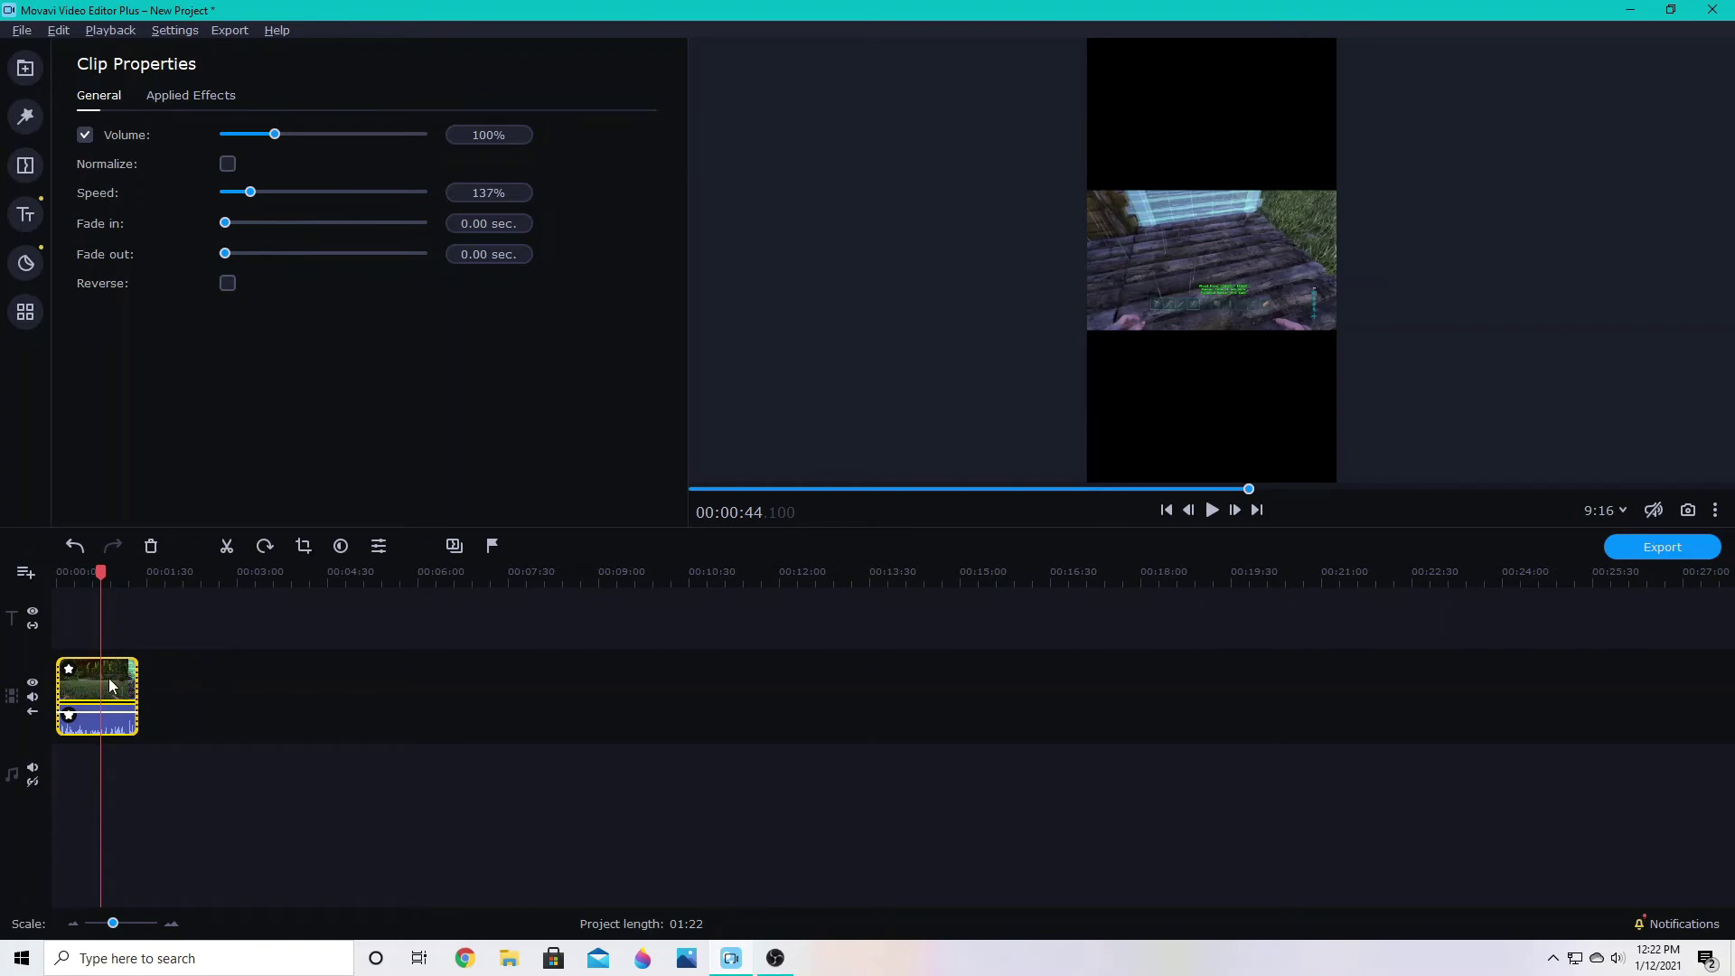
# Crop the gameplay to a taller, narrower area, apply it, and scrub to check
pyautogui.click(305, 549)
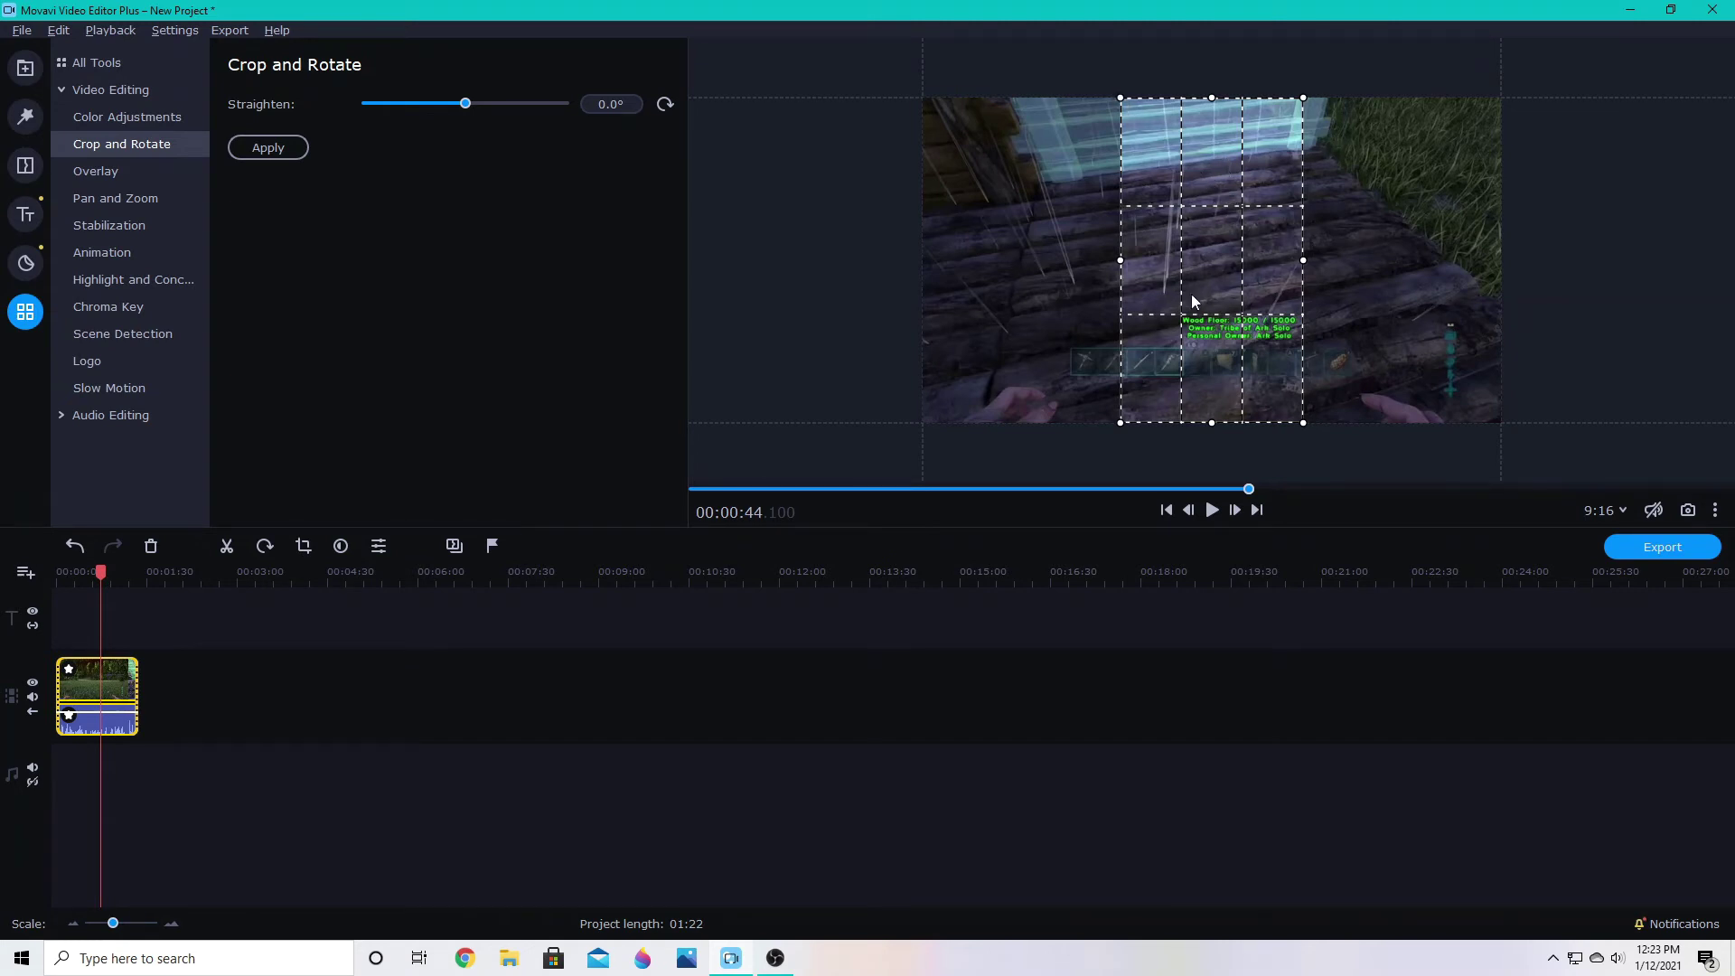
pyautogui.moveTo(1121, 98); pyautogui.dragTo(994, 56)
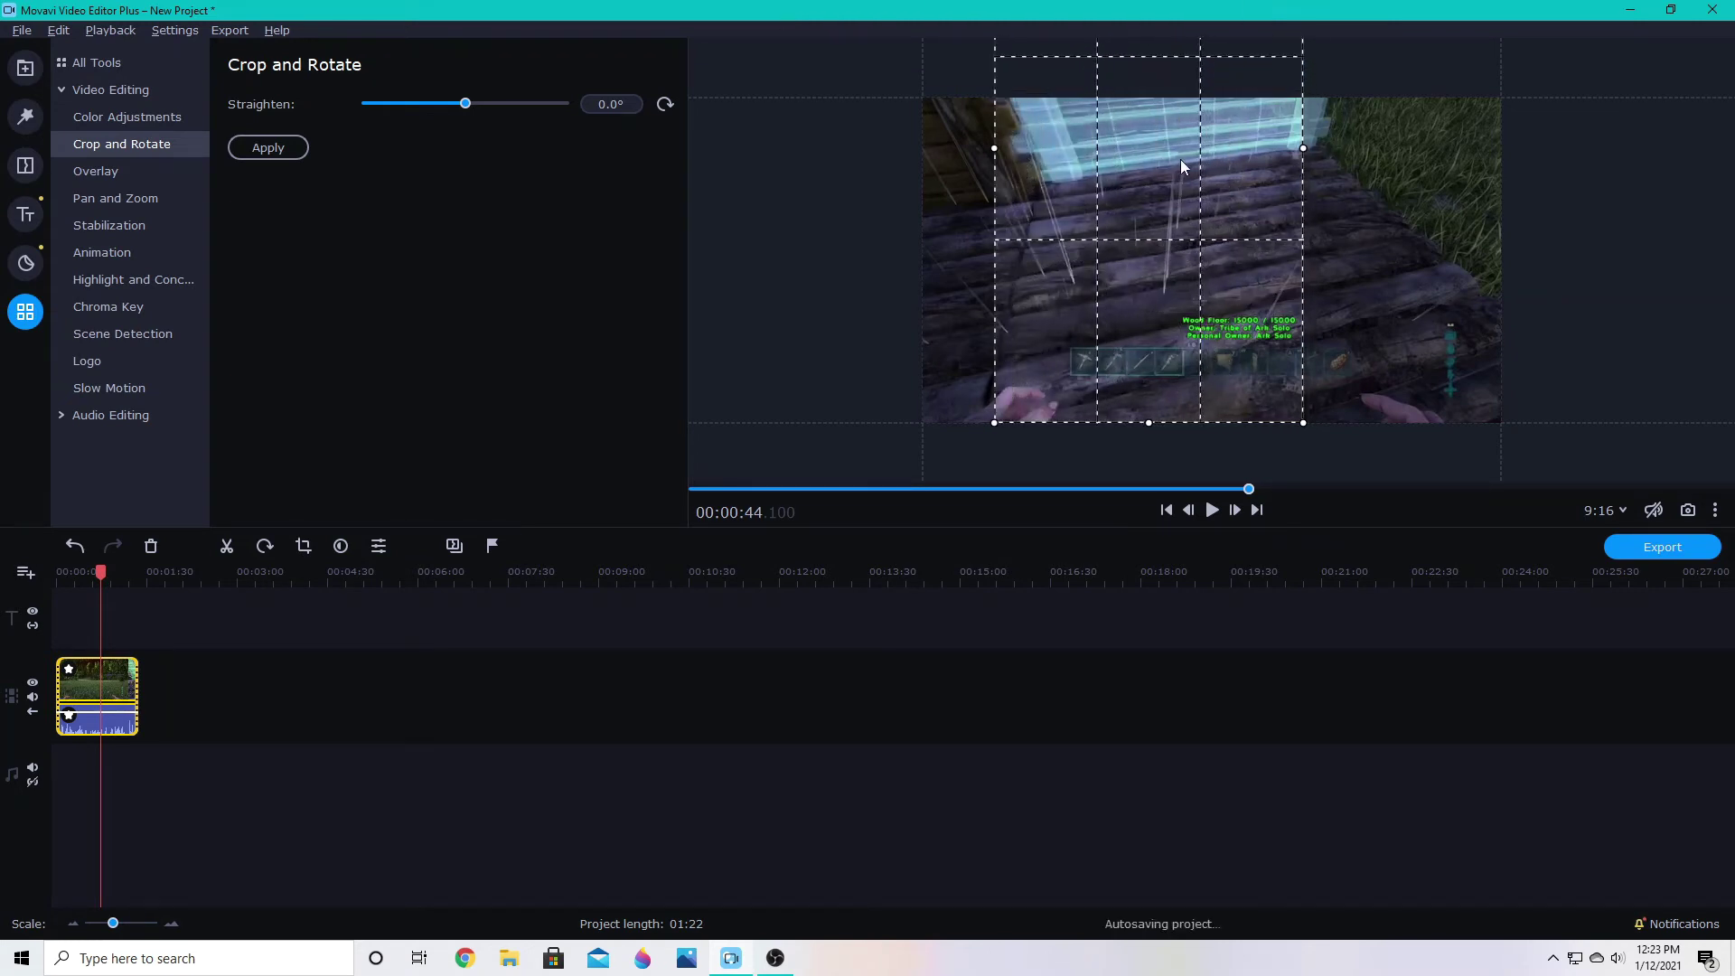
pyautogui.moveTo(1180, 159); pyautogui.dragTo(1242, 286)
pyautogui.click(262, 145)
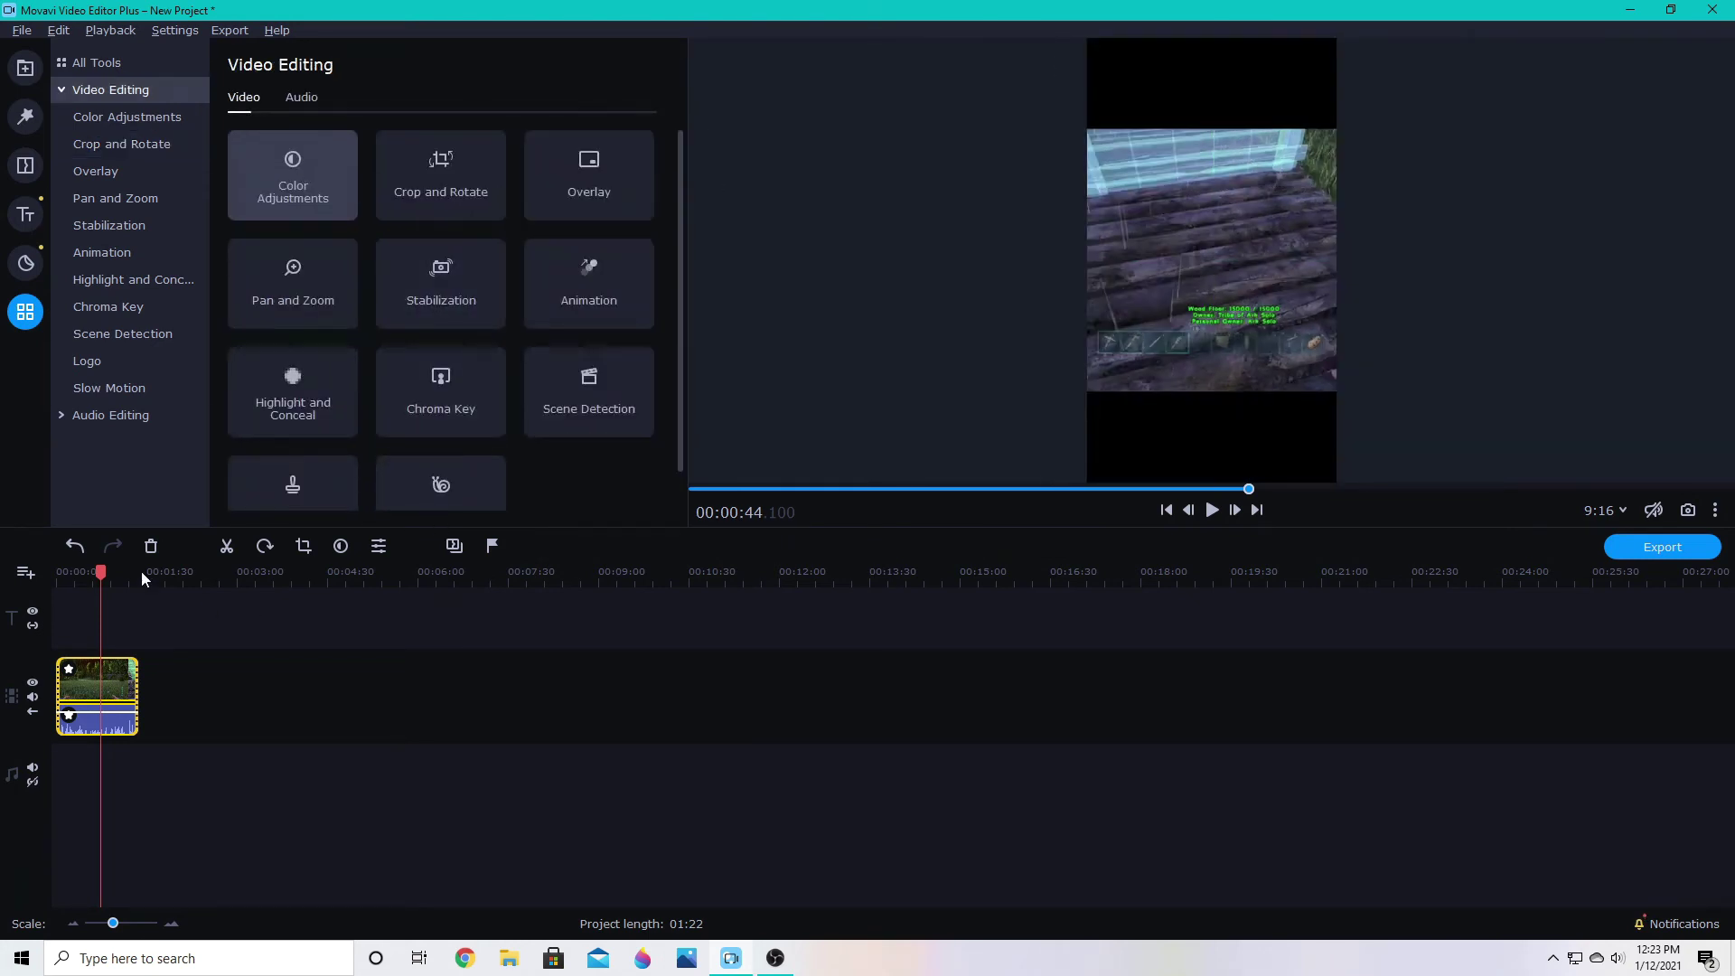
pyautogui.moveTo(100, 573)
pyautogui.mouseDown()
pyautogui.moveTo(70, 575)
pyautogui.moveTo(115, 579)
pyautogui.moveTo(79, 581)
pyautogui.mouseUp()
# Add the Basic Simple text title and move its text into the top black bar
pyautogui.click(26, 214)
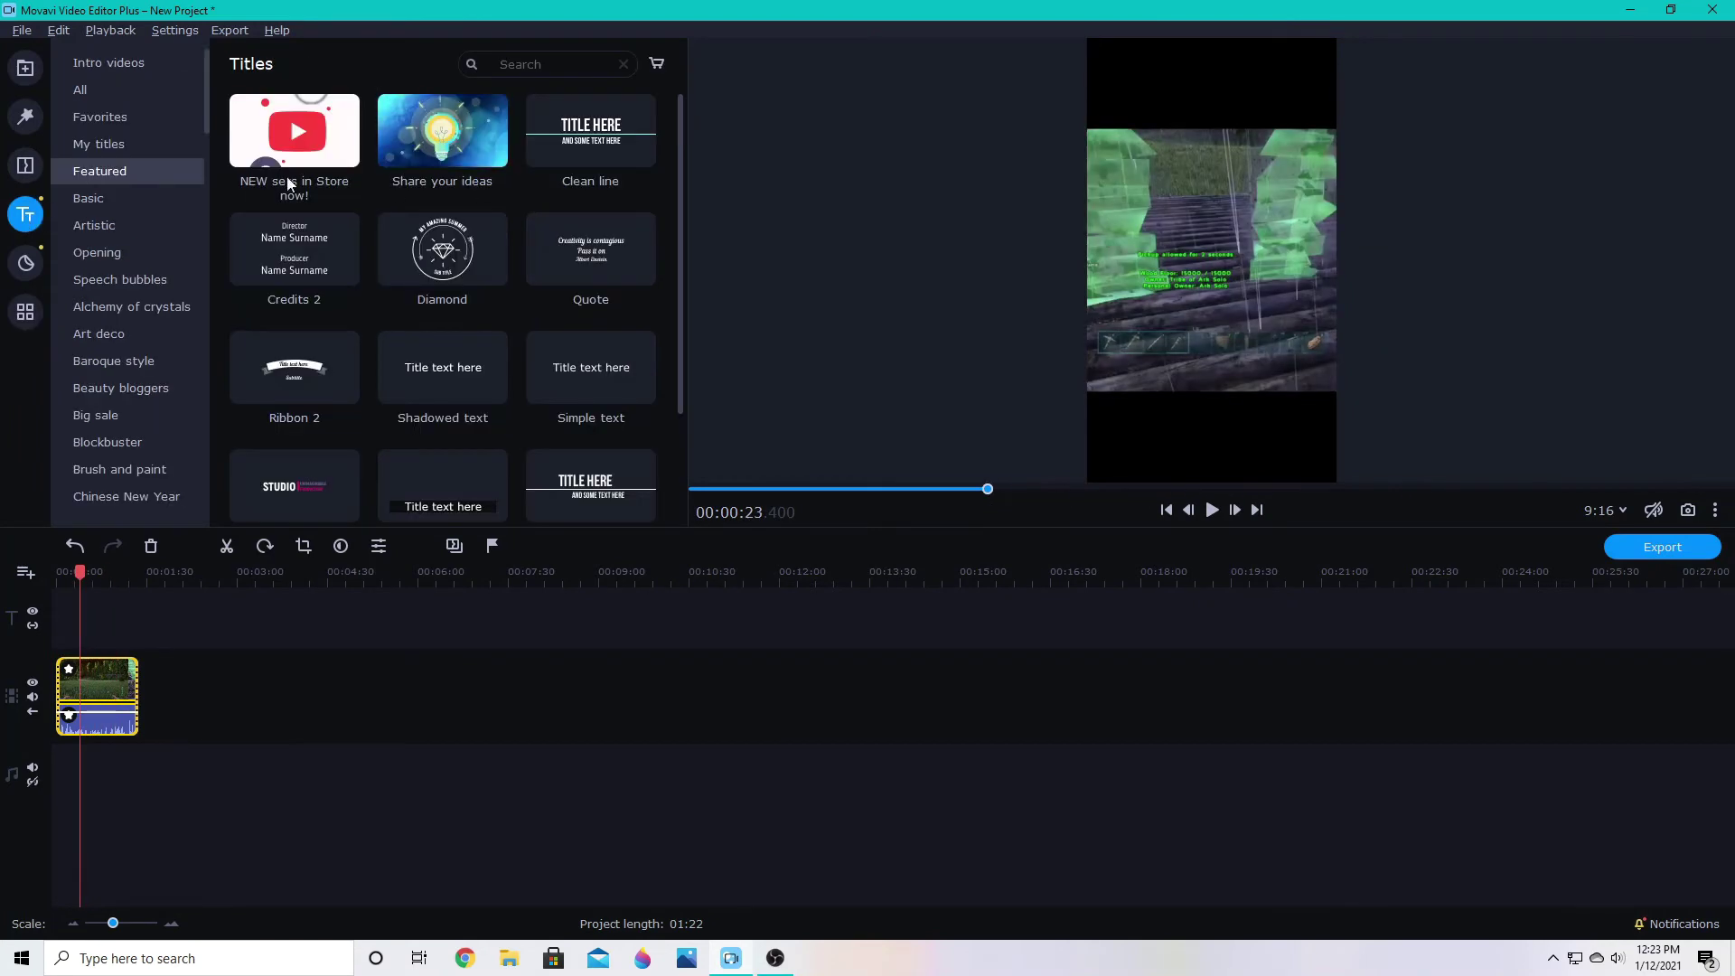
pyautogui.click(107, 198)
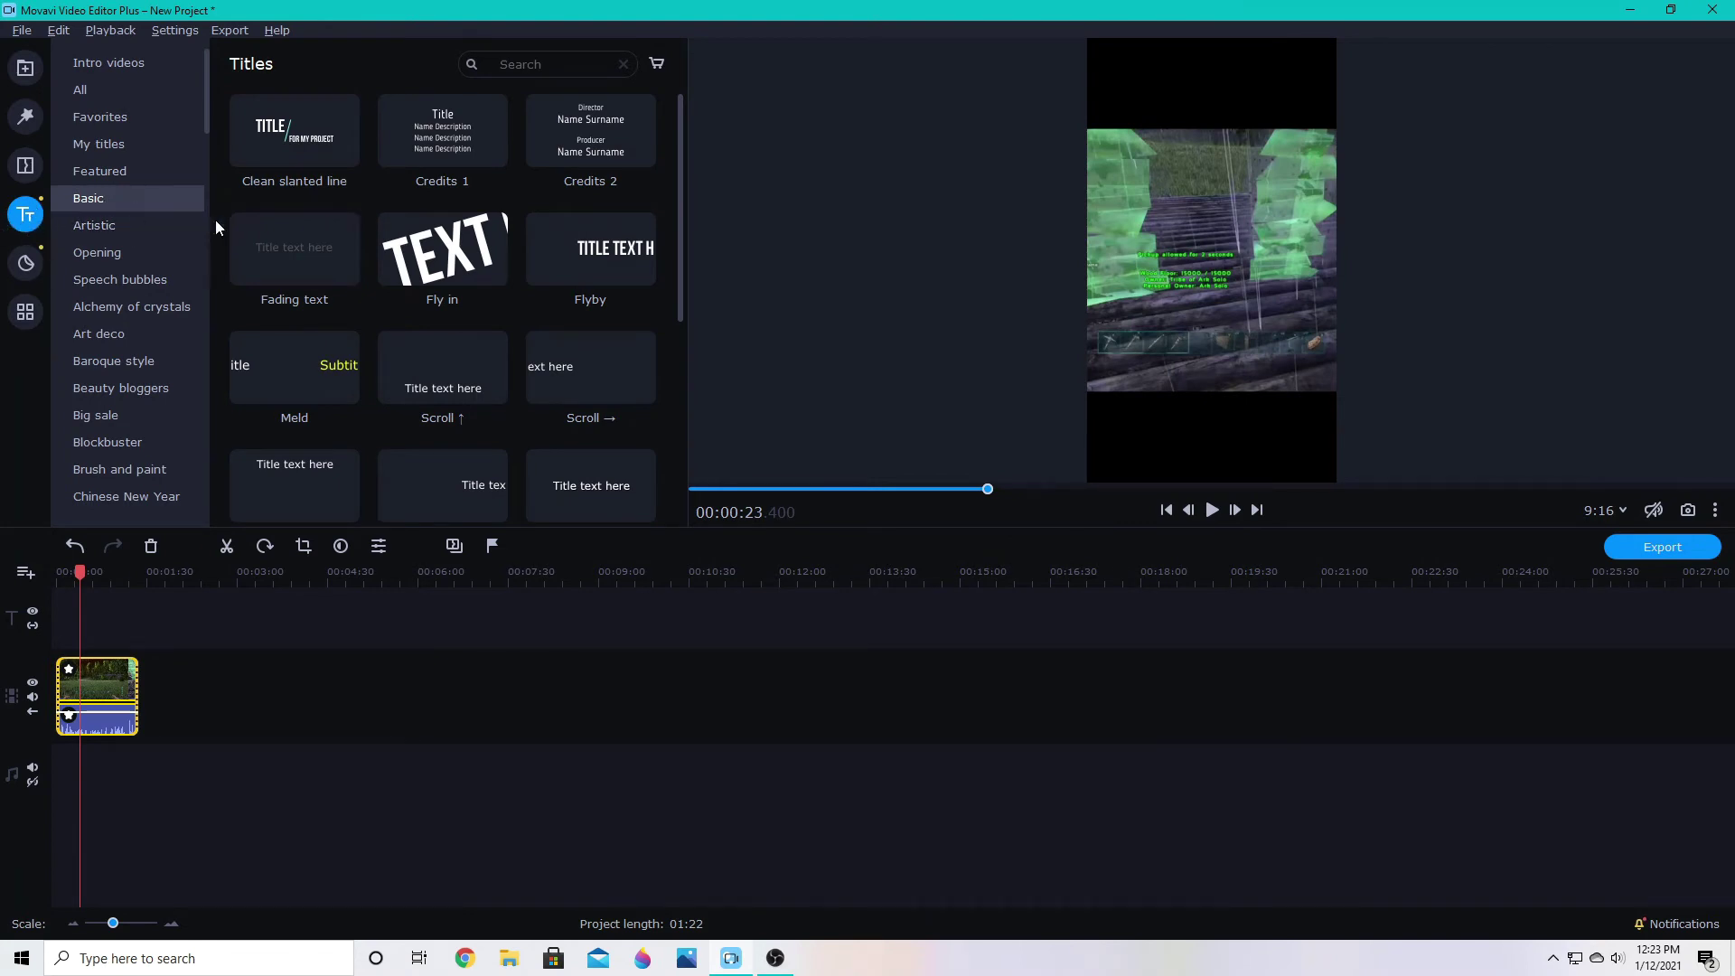
pyautogui.scroll(-3, 280, 392)
pyautogui.moveTo(309, 403); pyautogui.dragTo(112, 631)
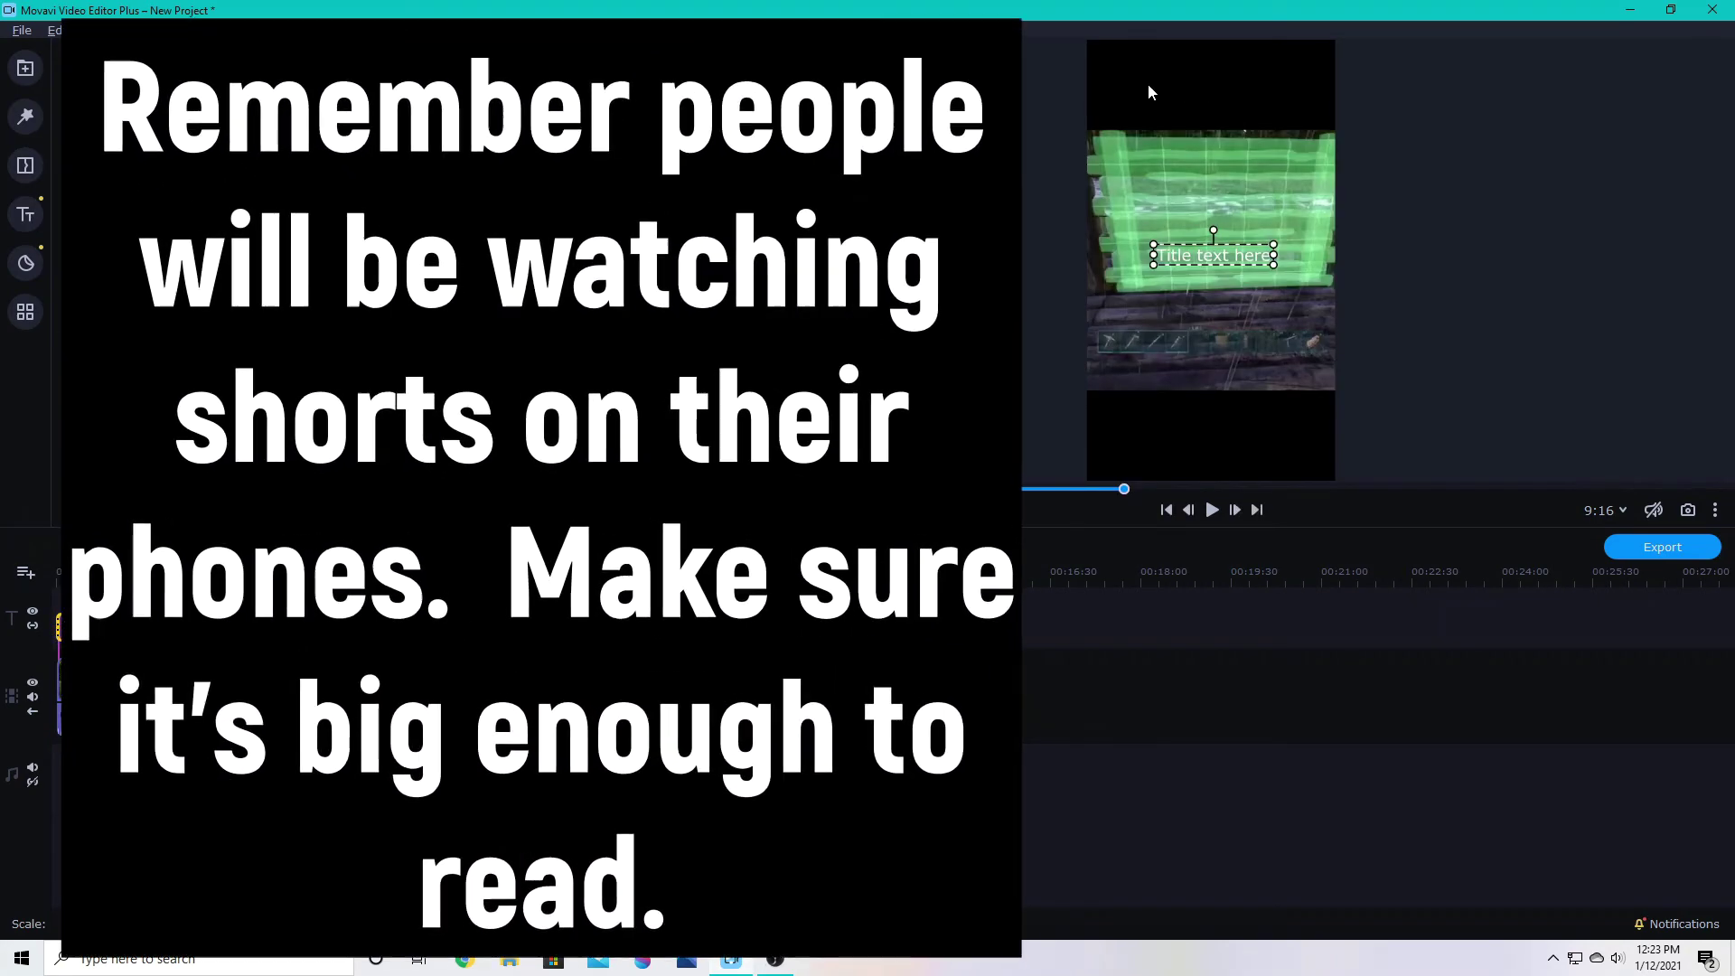
pyautogui.moveTo(1190, 266); pyautogui.dragTo(1202, 113)
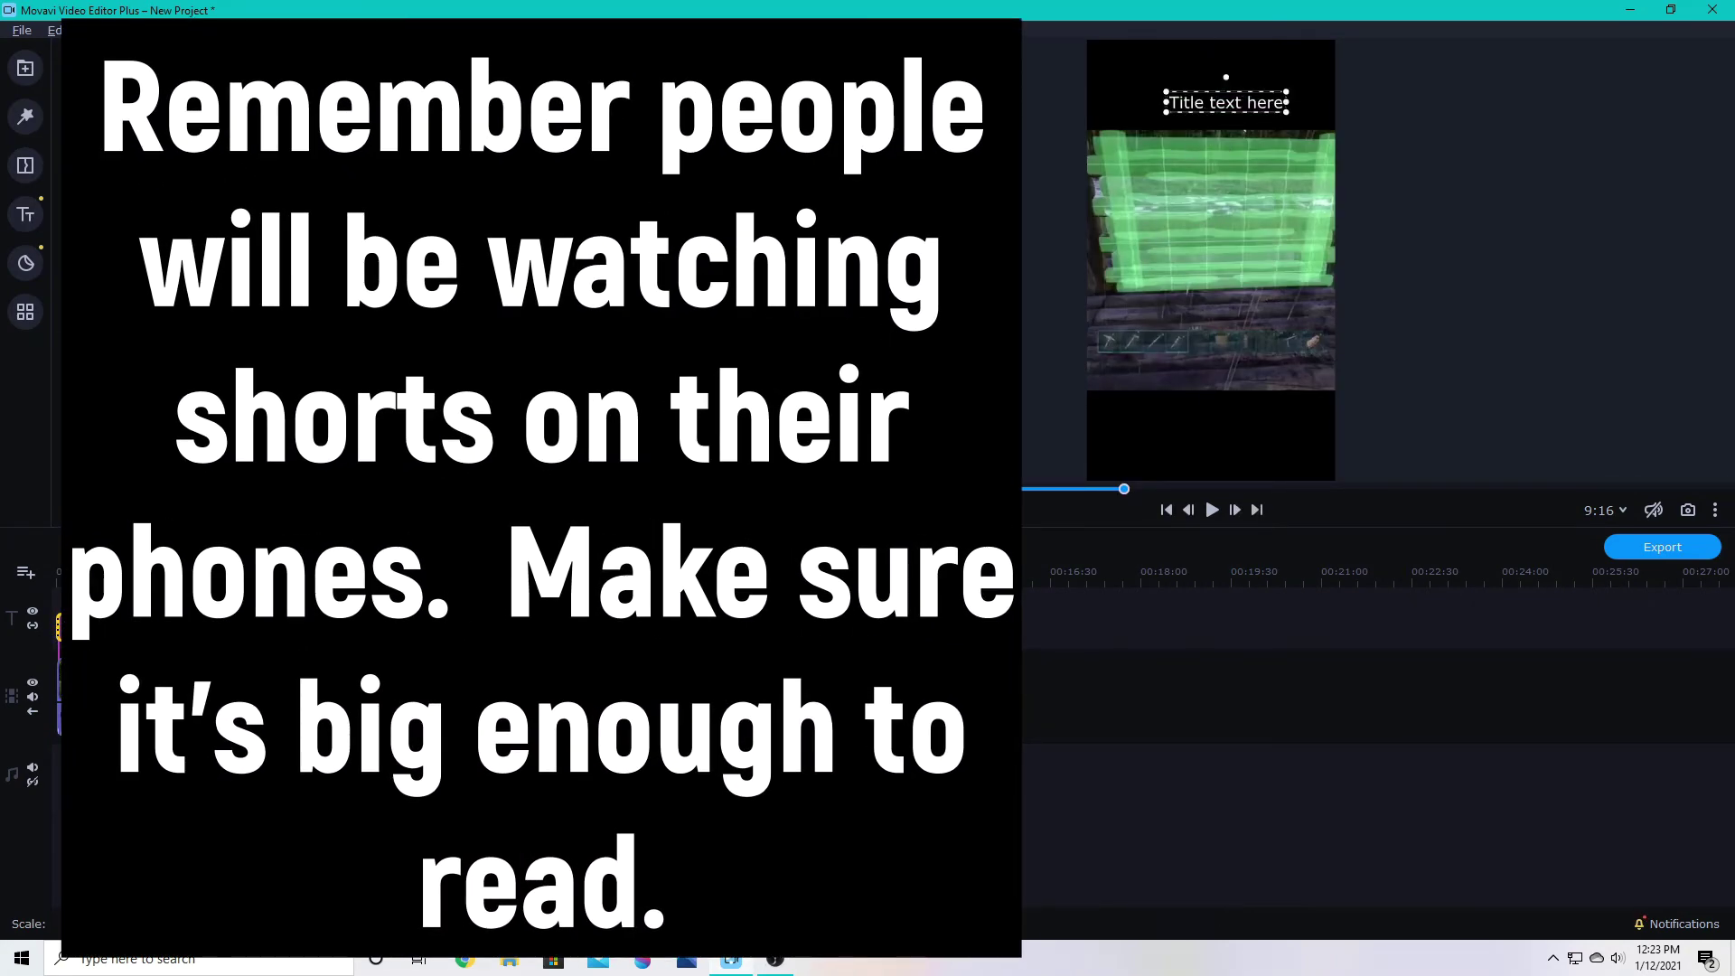
# Trim the video and title clips to end together at 00:46, then check and cancel the Export dialog
pyautogui.press('End')
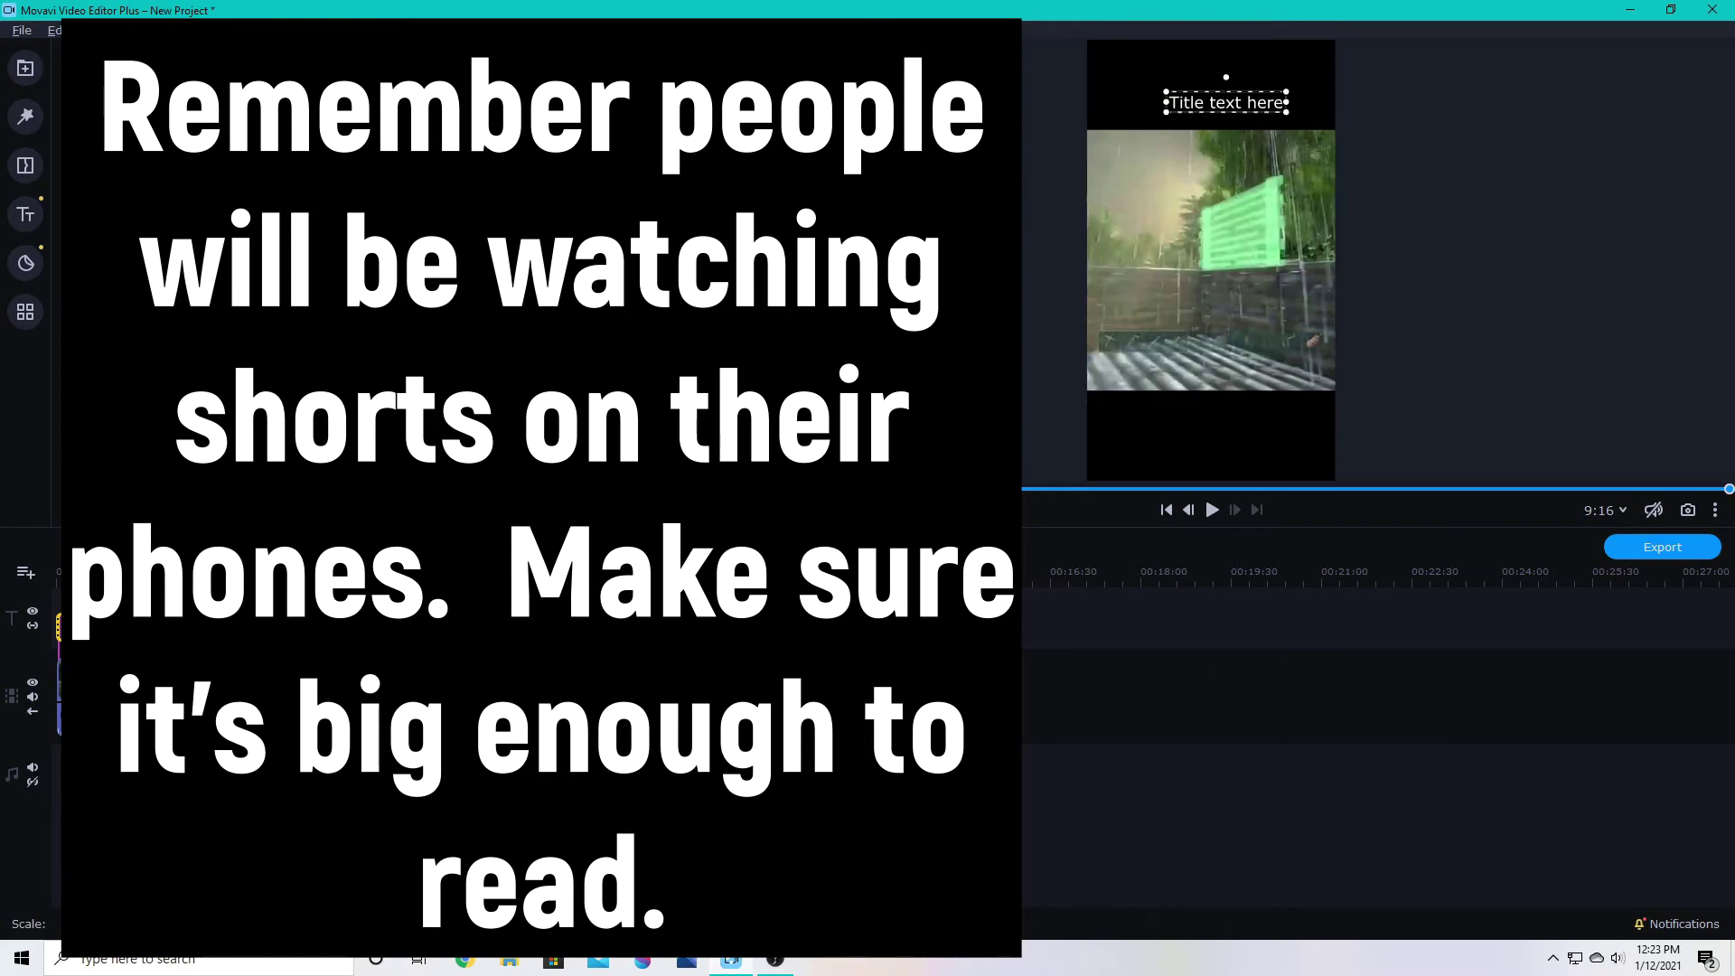
pyautogui.moveTo(136, 696); pyautogui.dragTo(101, 696)
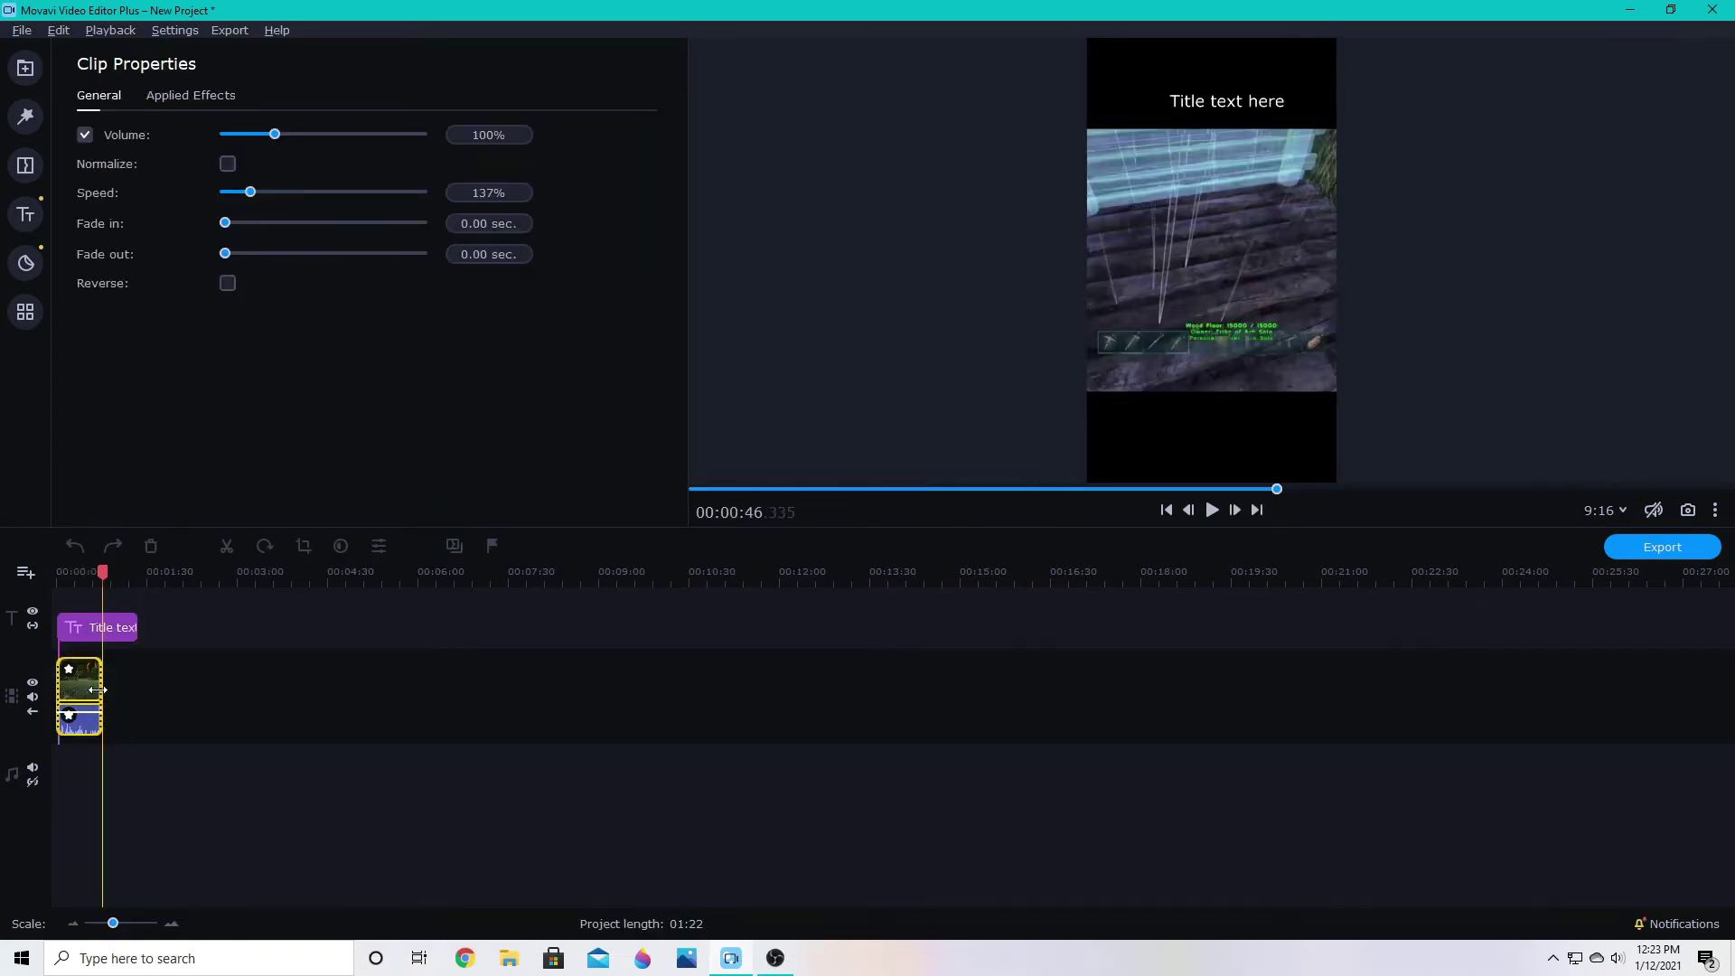
pyautogui.click(135, 628)
pyautogui.moveTo(135, 628); pyautogui.dragTo(101, 628)
pyautogui.click(75, 577)
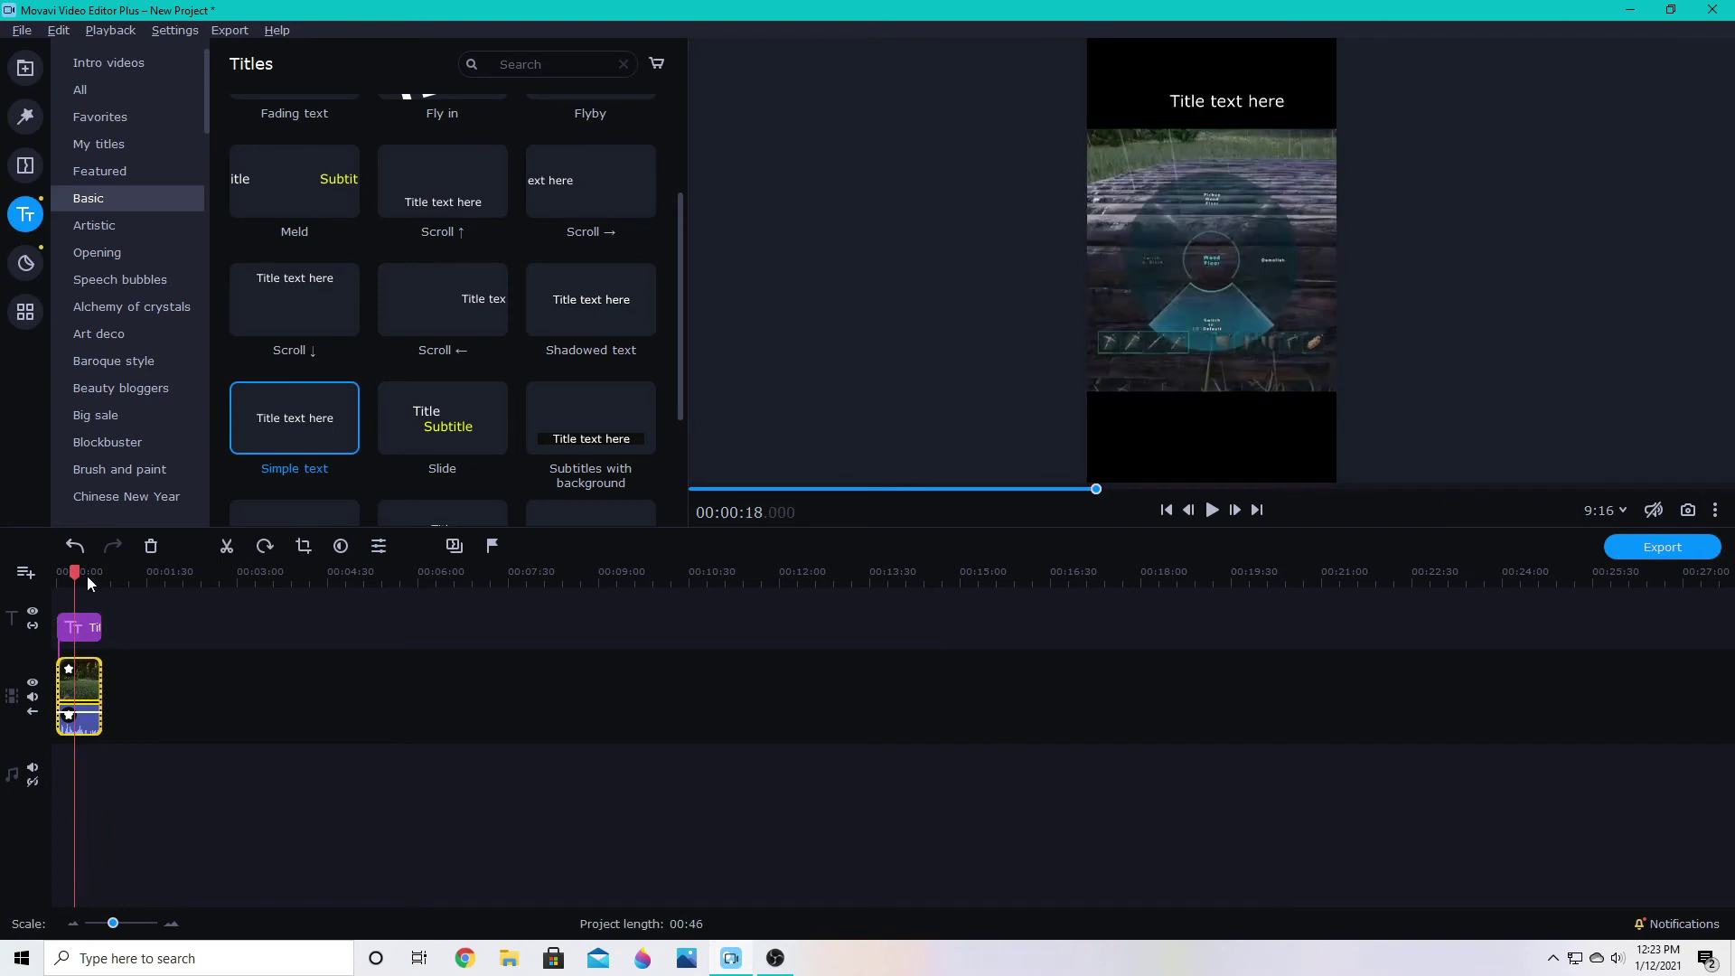
pyautogui.moveTo(67, 571); pyautogui.dragTo(438, 593)
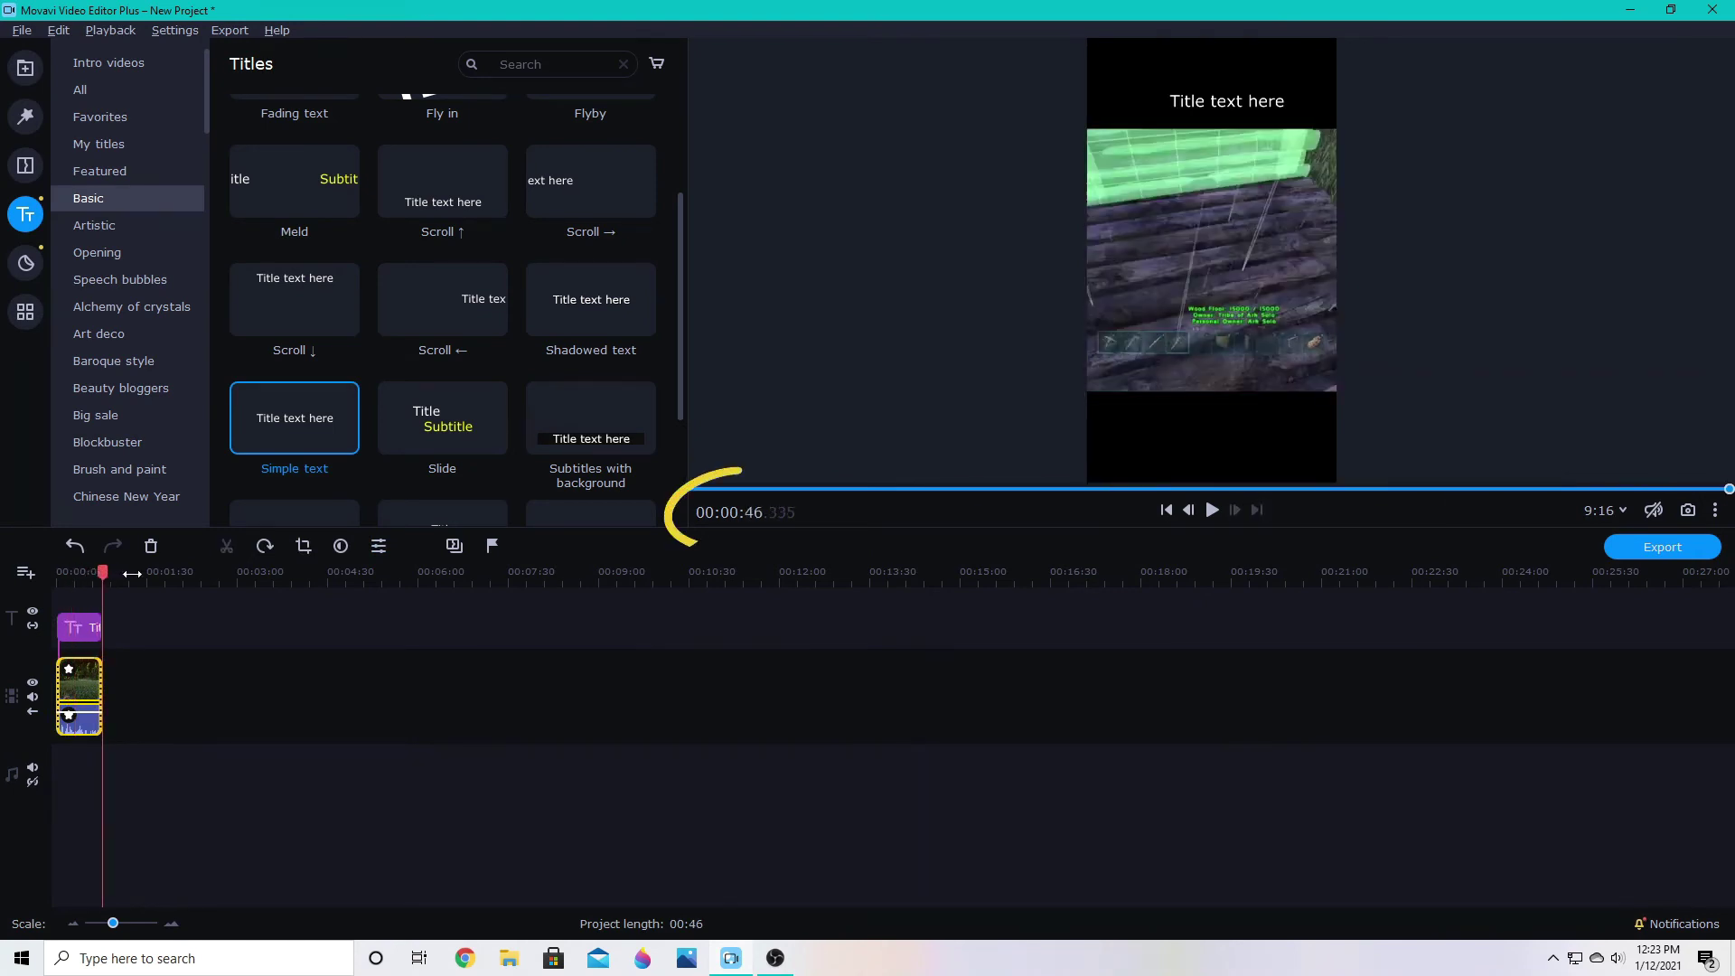
pyautogui.click(410, 696)
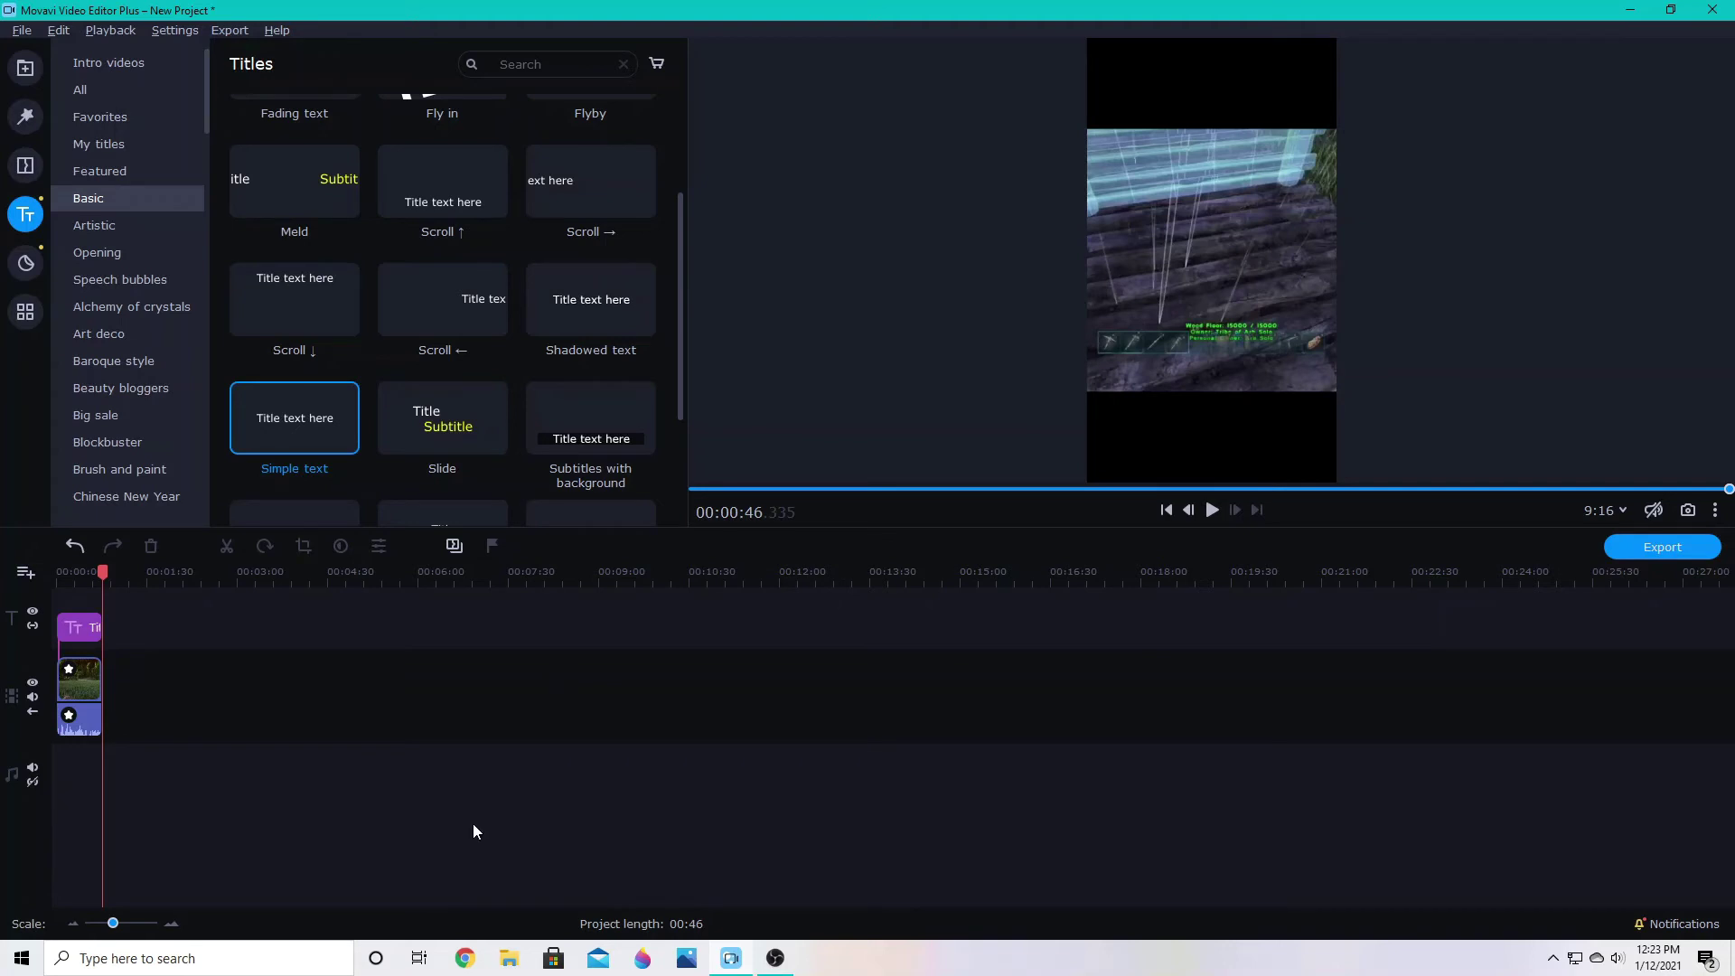
pyautogui.click(1663, 549)
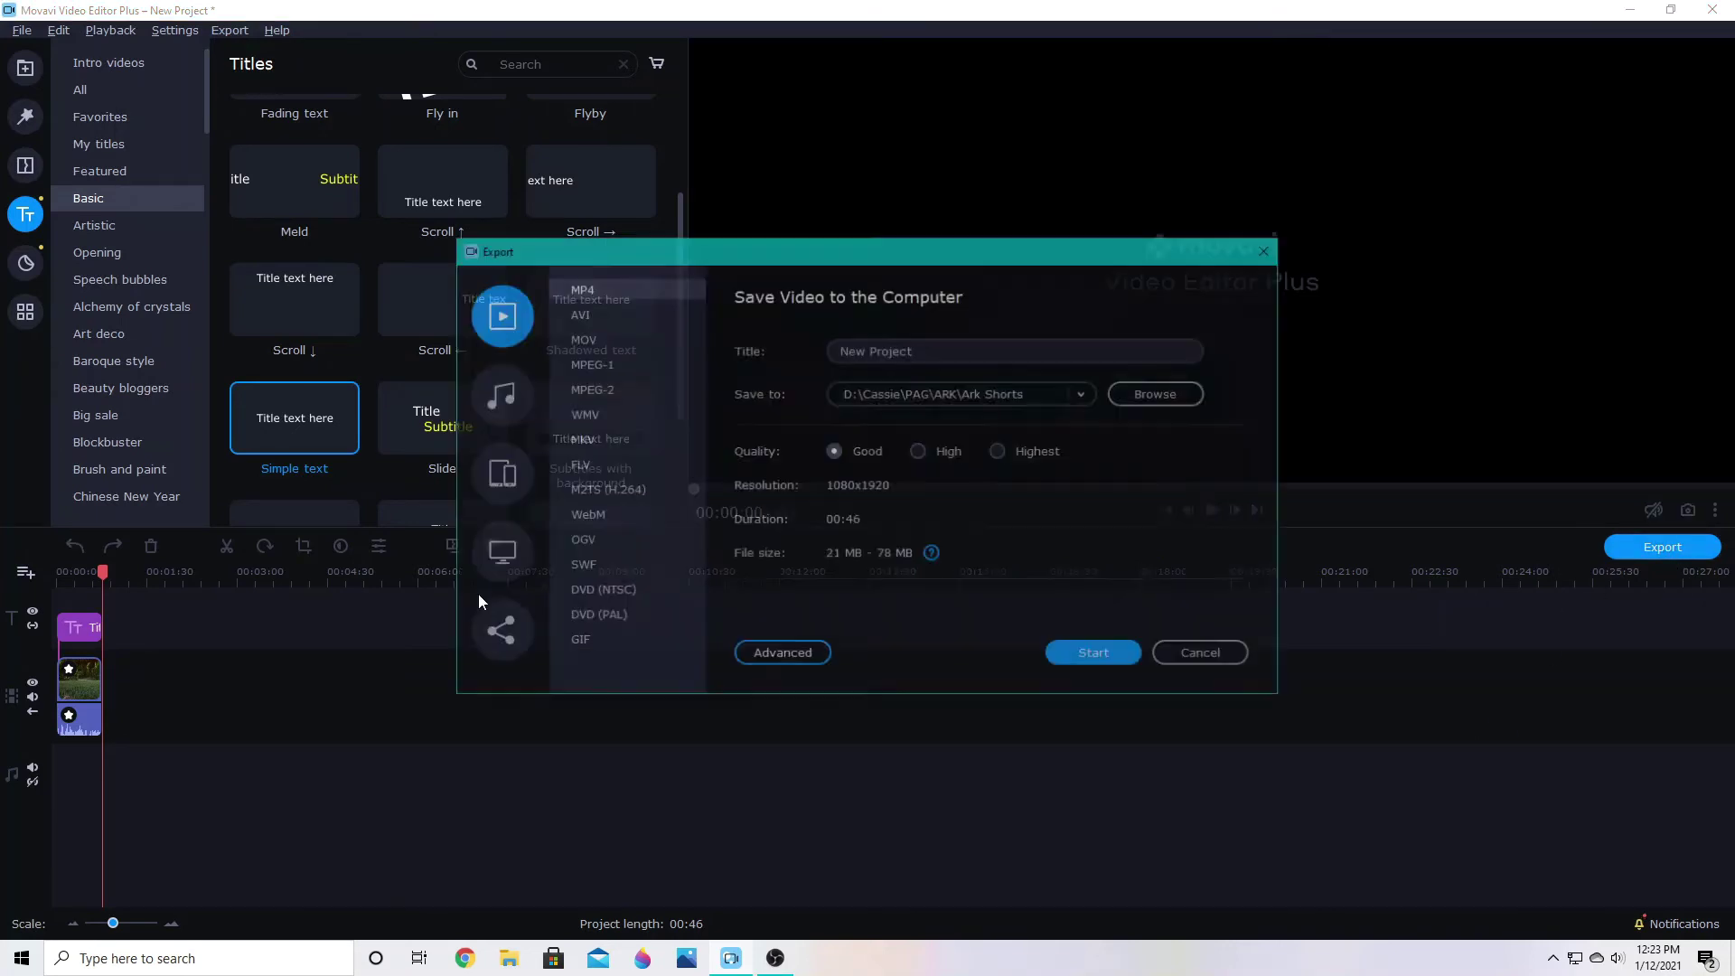
pyautogui.click(1205, 656)
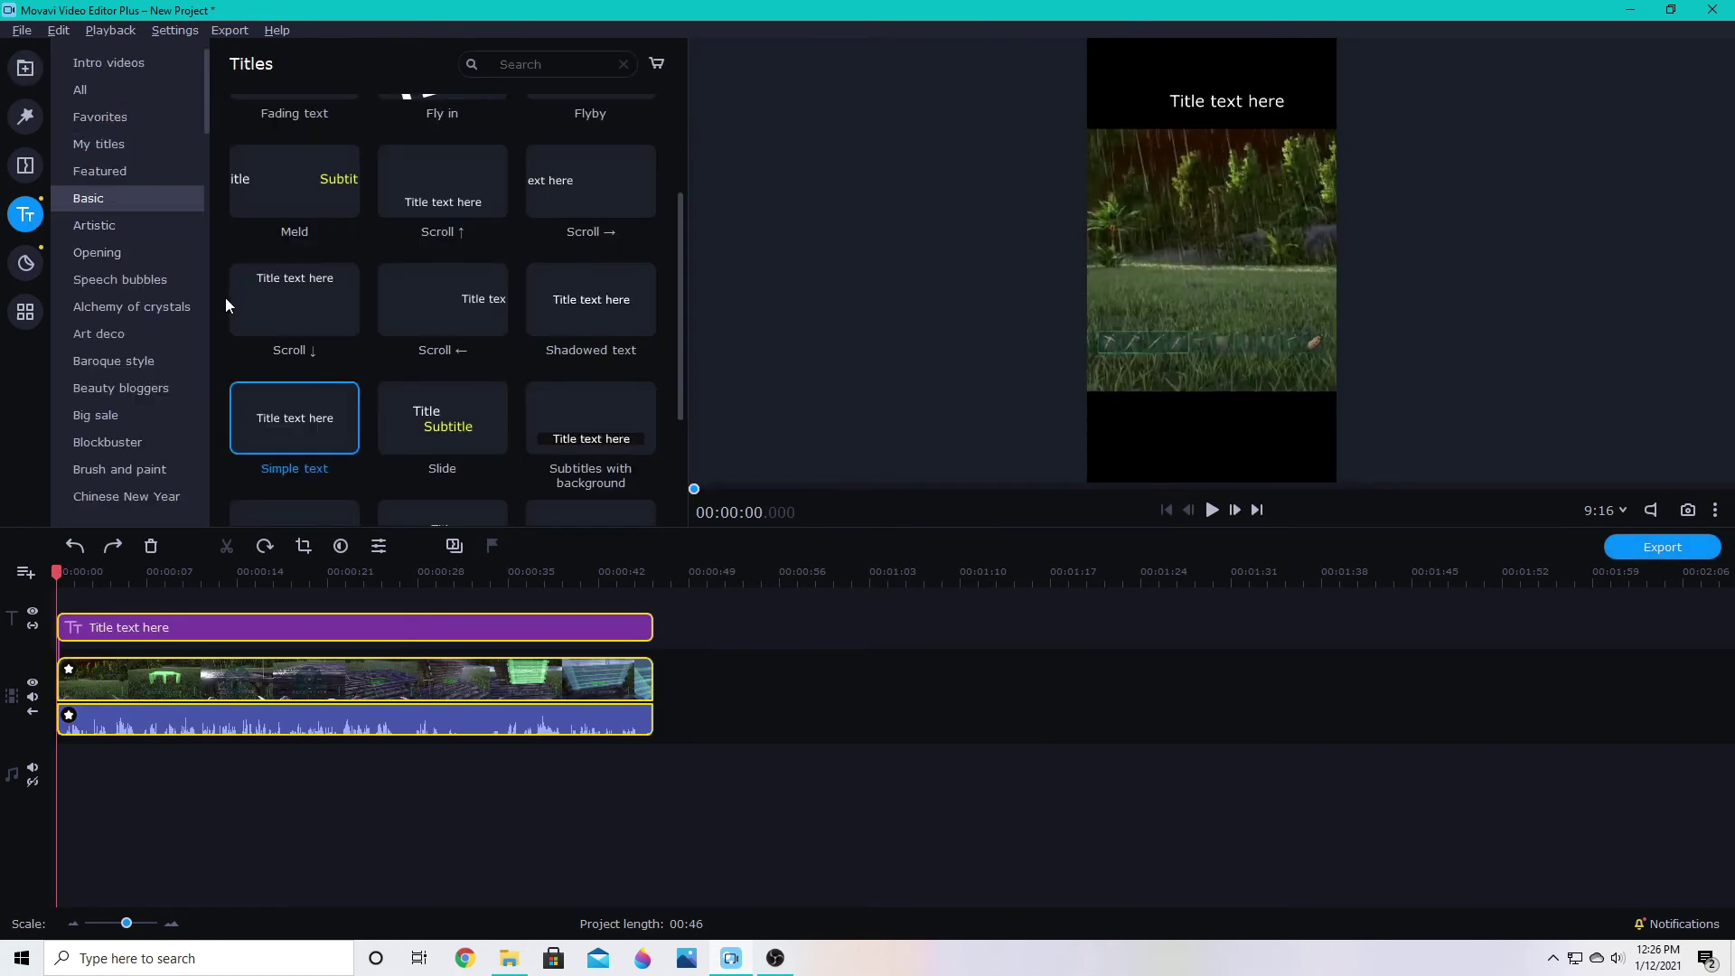
# Add the built-in Breakthrough music to the audio track under the video
pyautogui.click(27, 69)
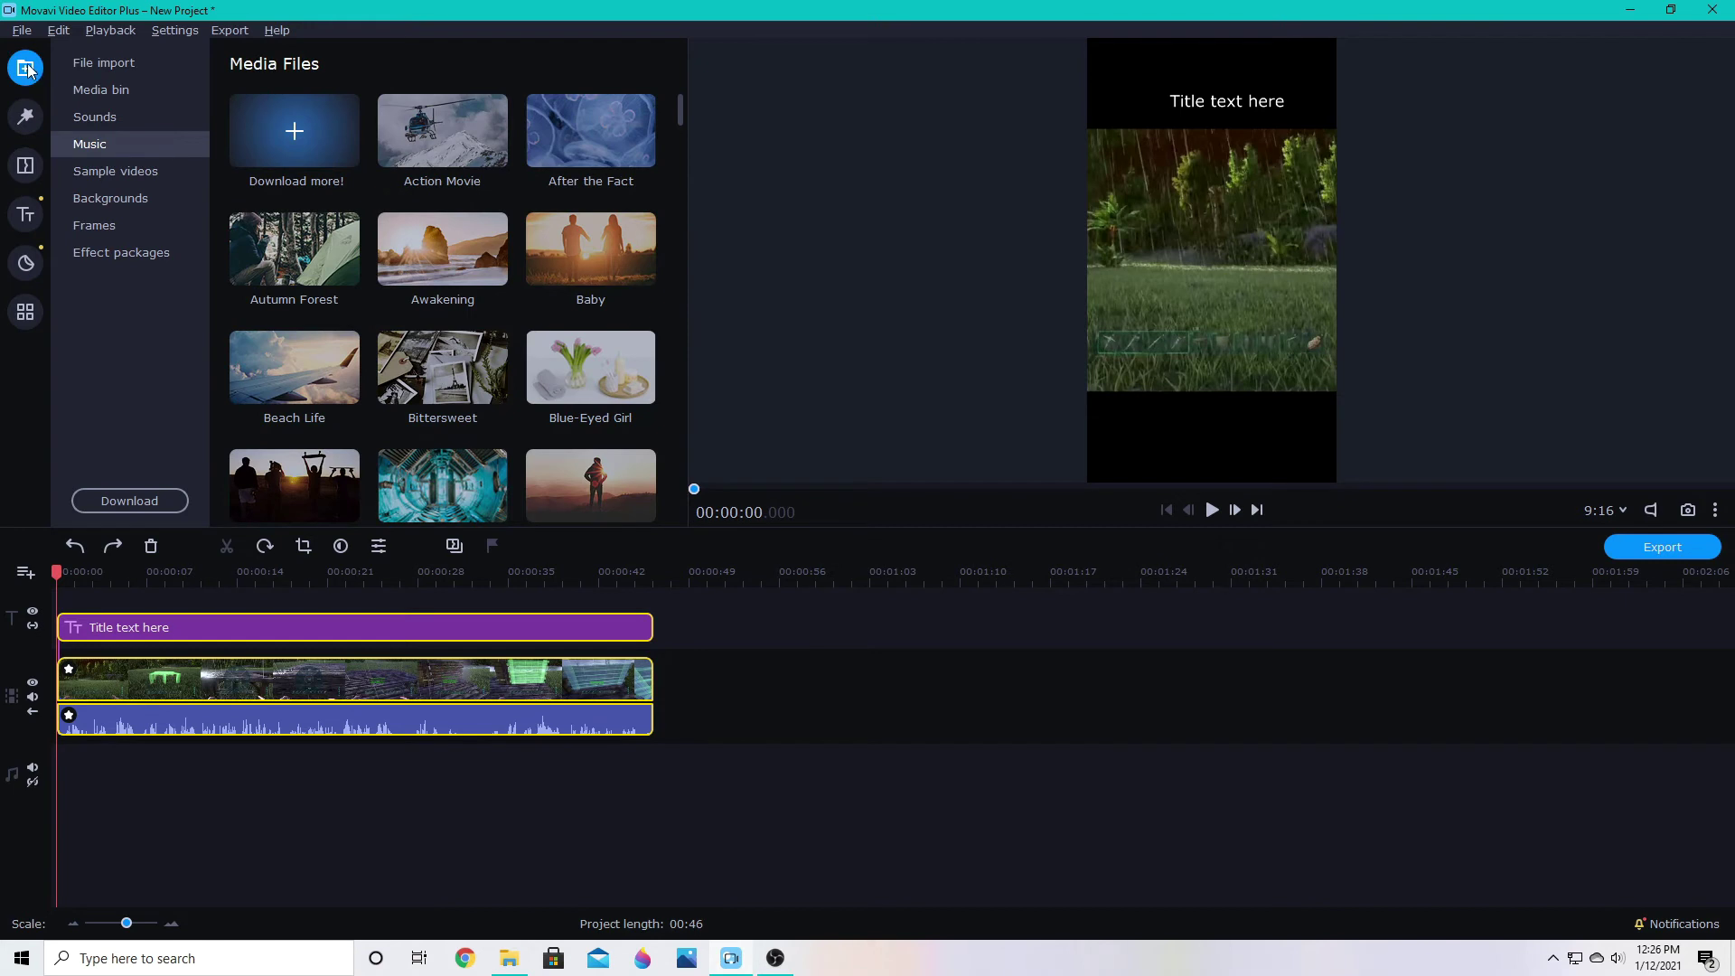
pyautogui.click(112, 65)
pyautogui.click(135, 144)
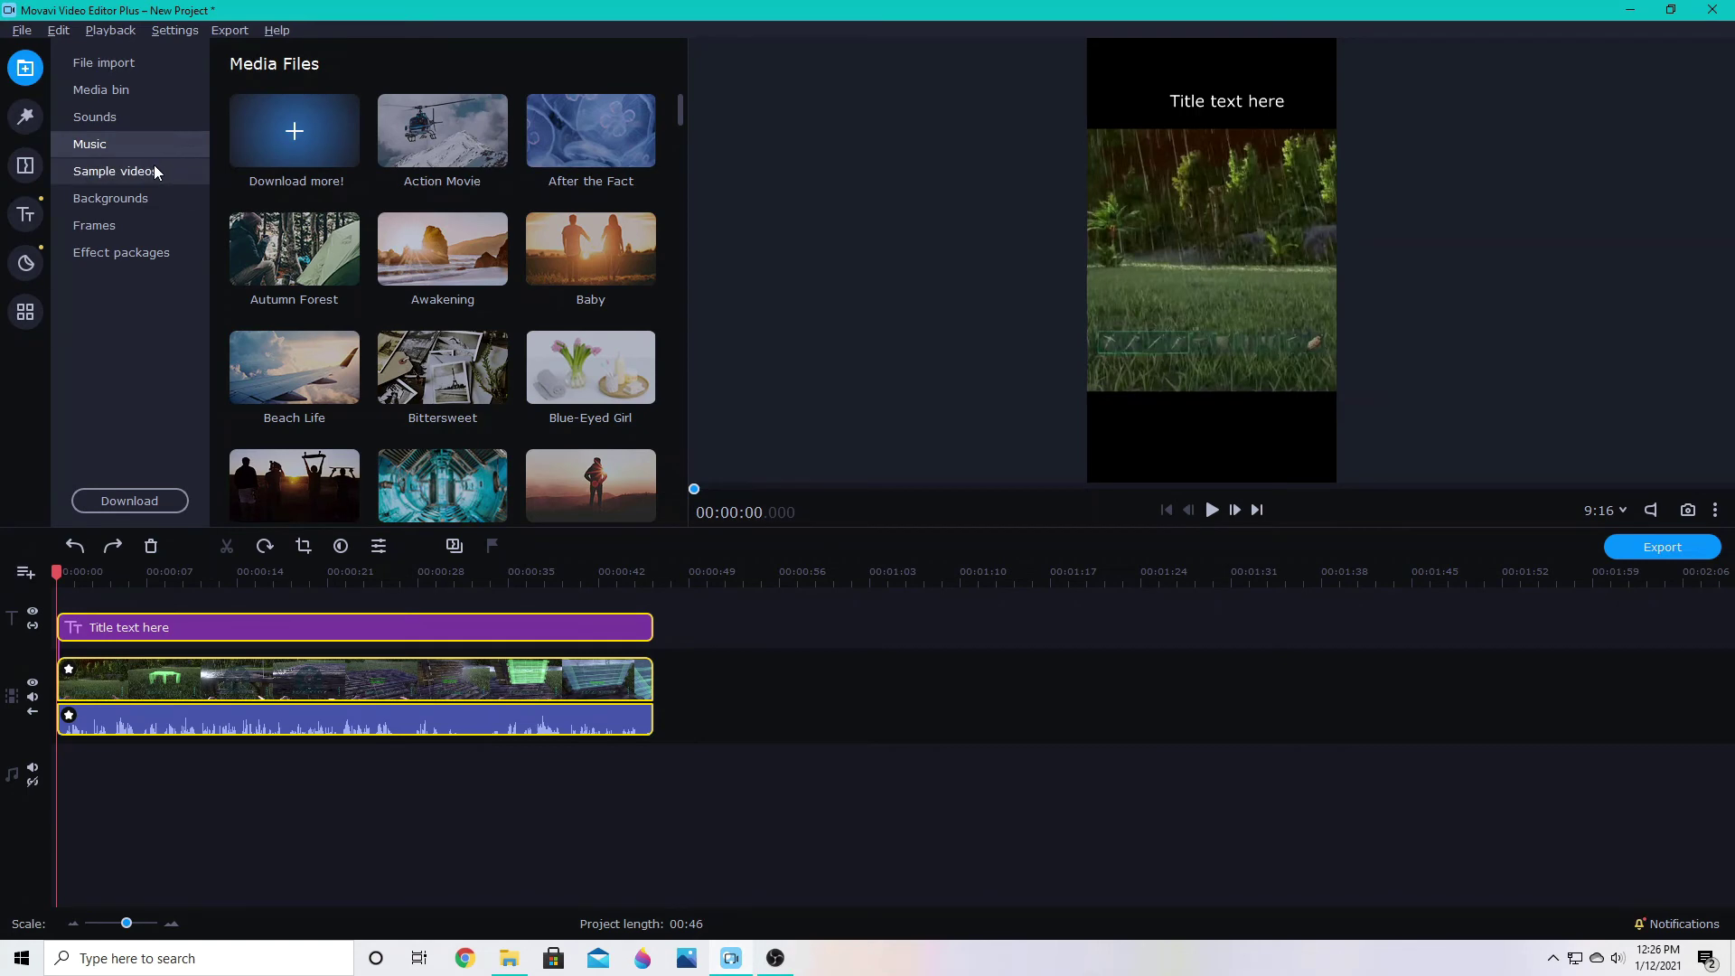
pyautogui.scroll(-1, 546, 400)
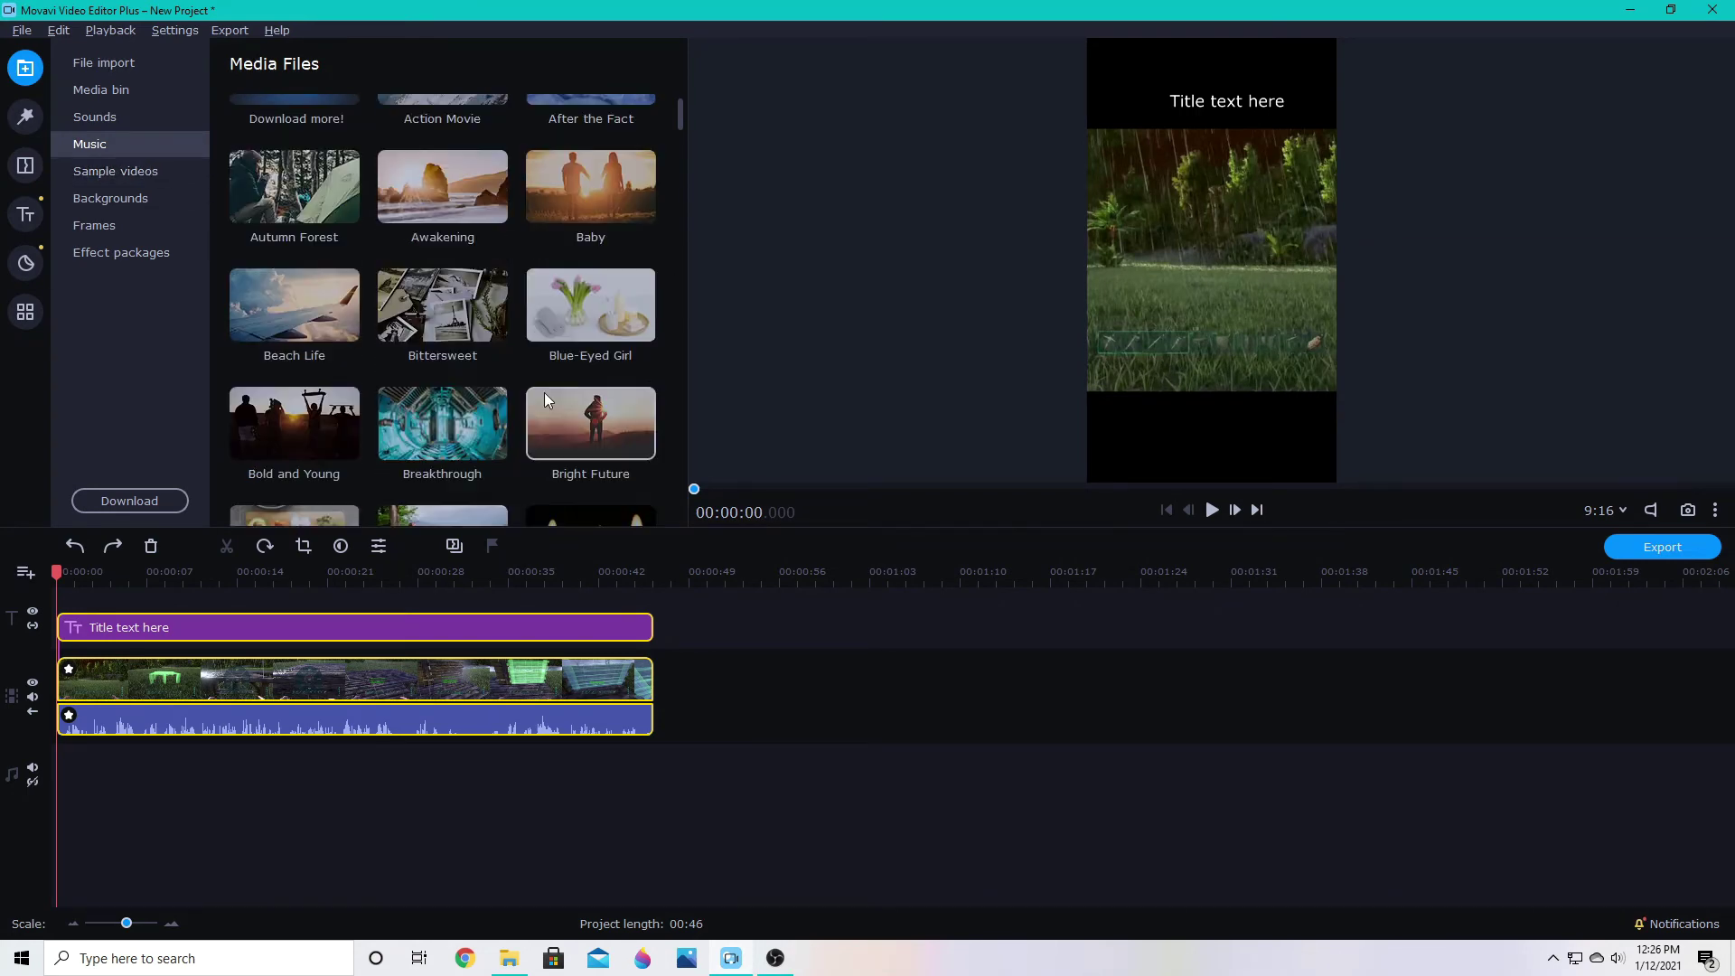
pyautogui.scroll(-1, 545, 392)
pyautogui.moveTo(452, 366); pyautogui.dragTo(59, 772)
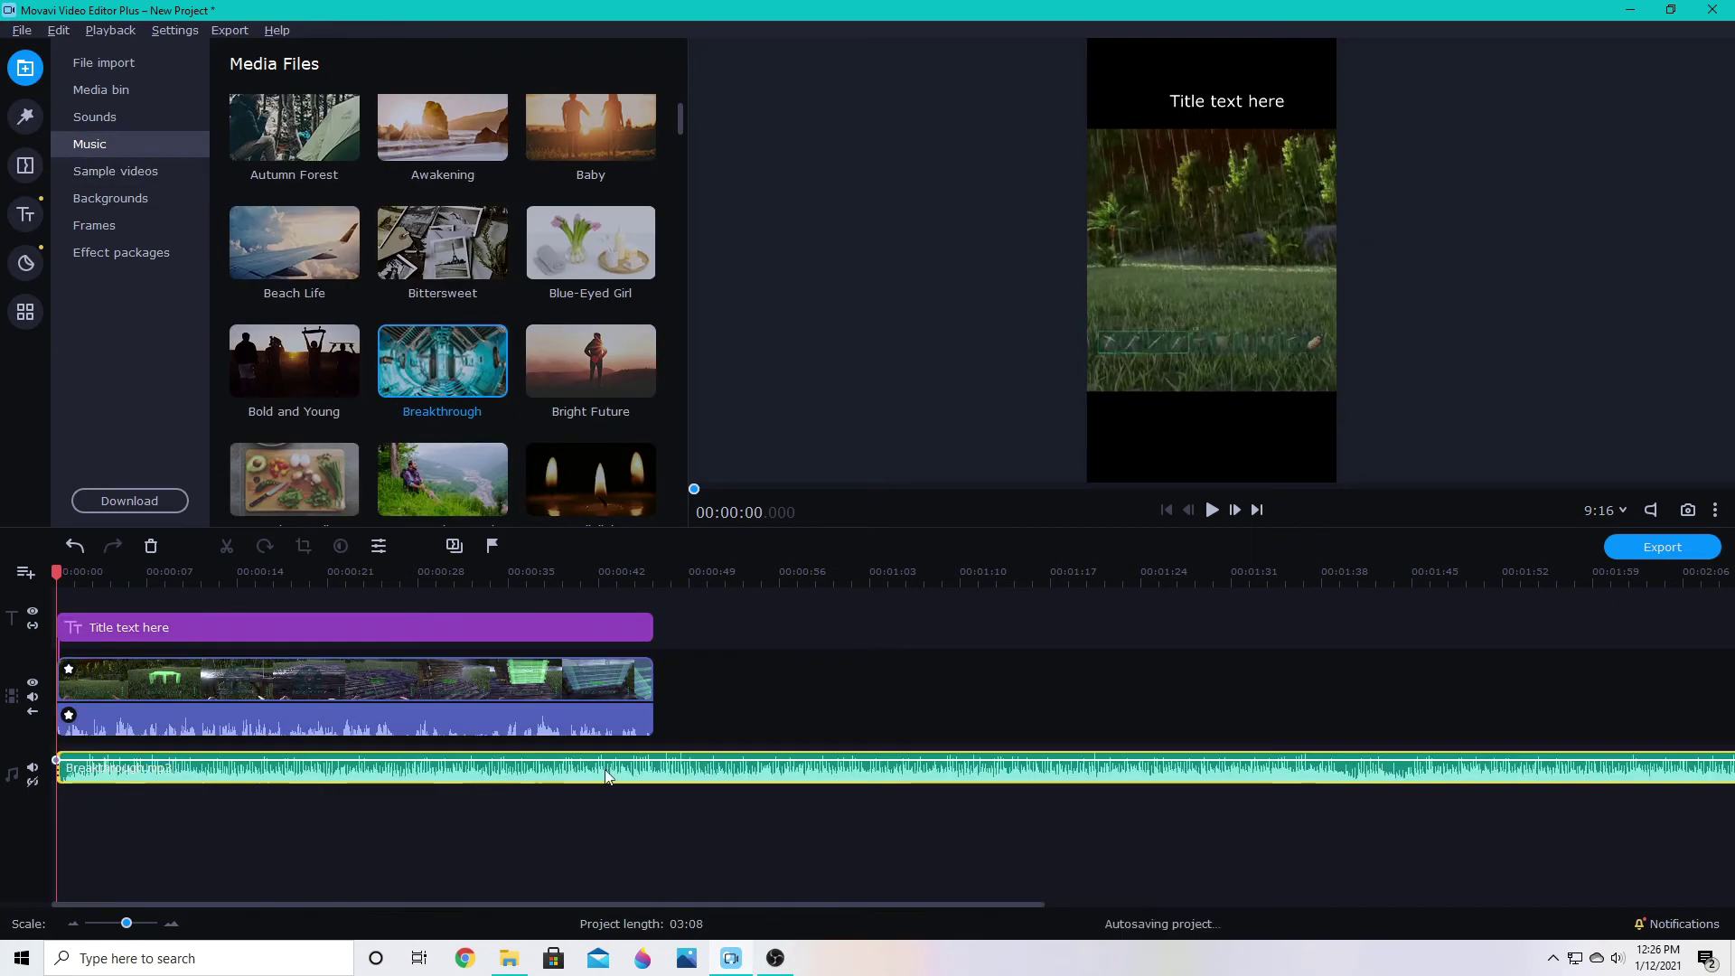
# Split the music at 00:46 with Ctrl+B and delete the part past the video's end
pyautogui.click(657, 768)
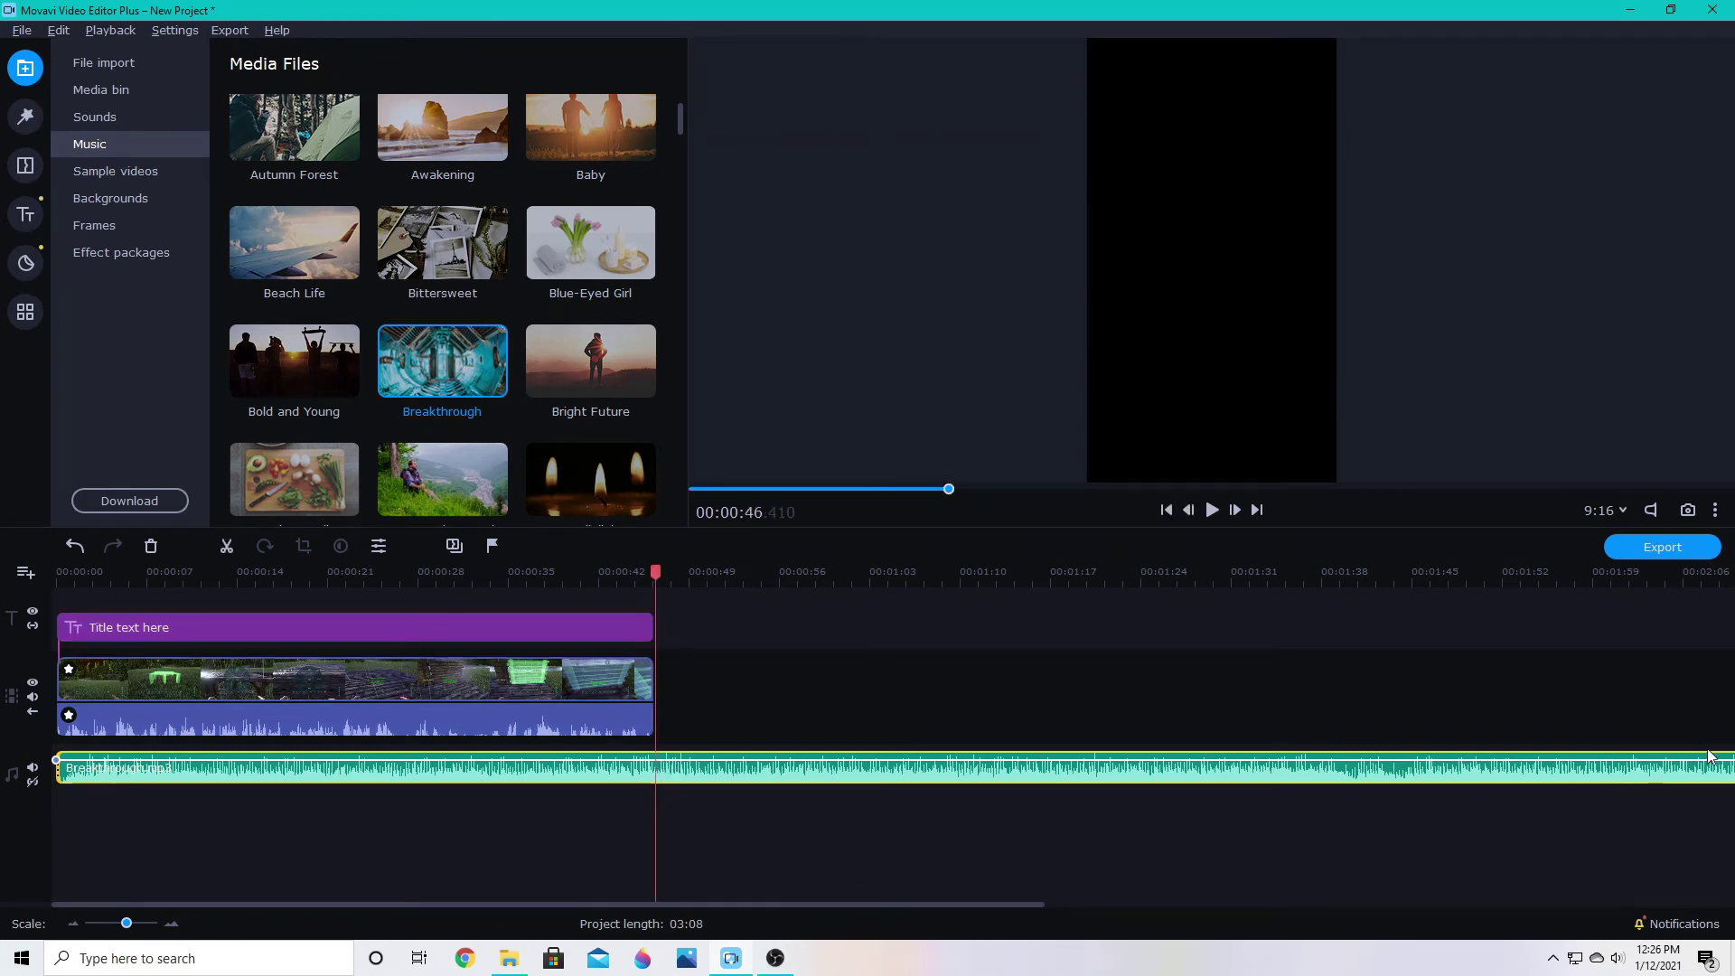
pyautogui.hotkey('ctrl', 'b')
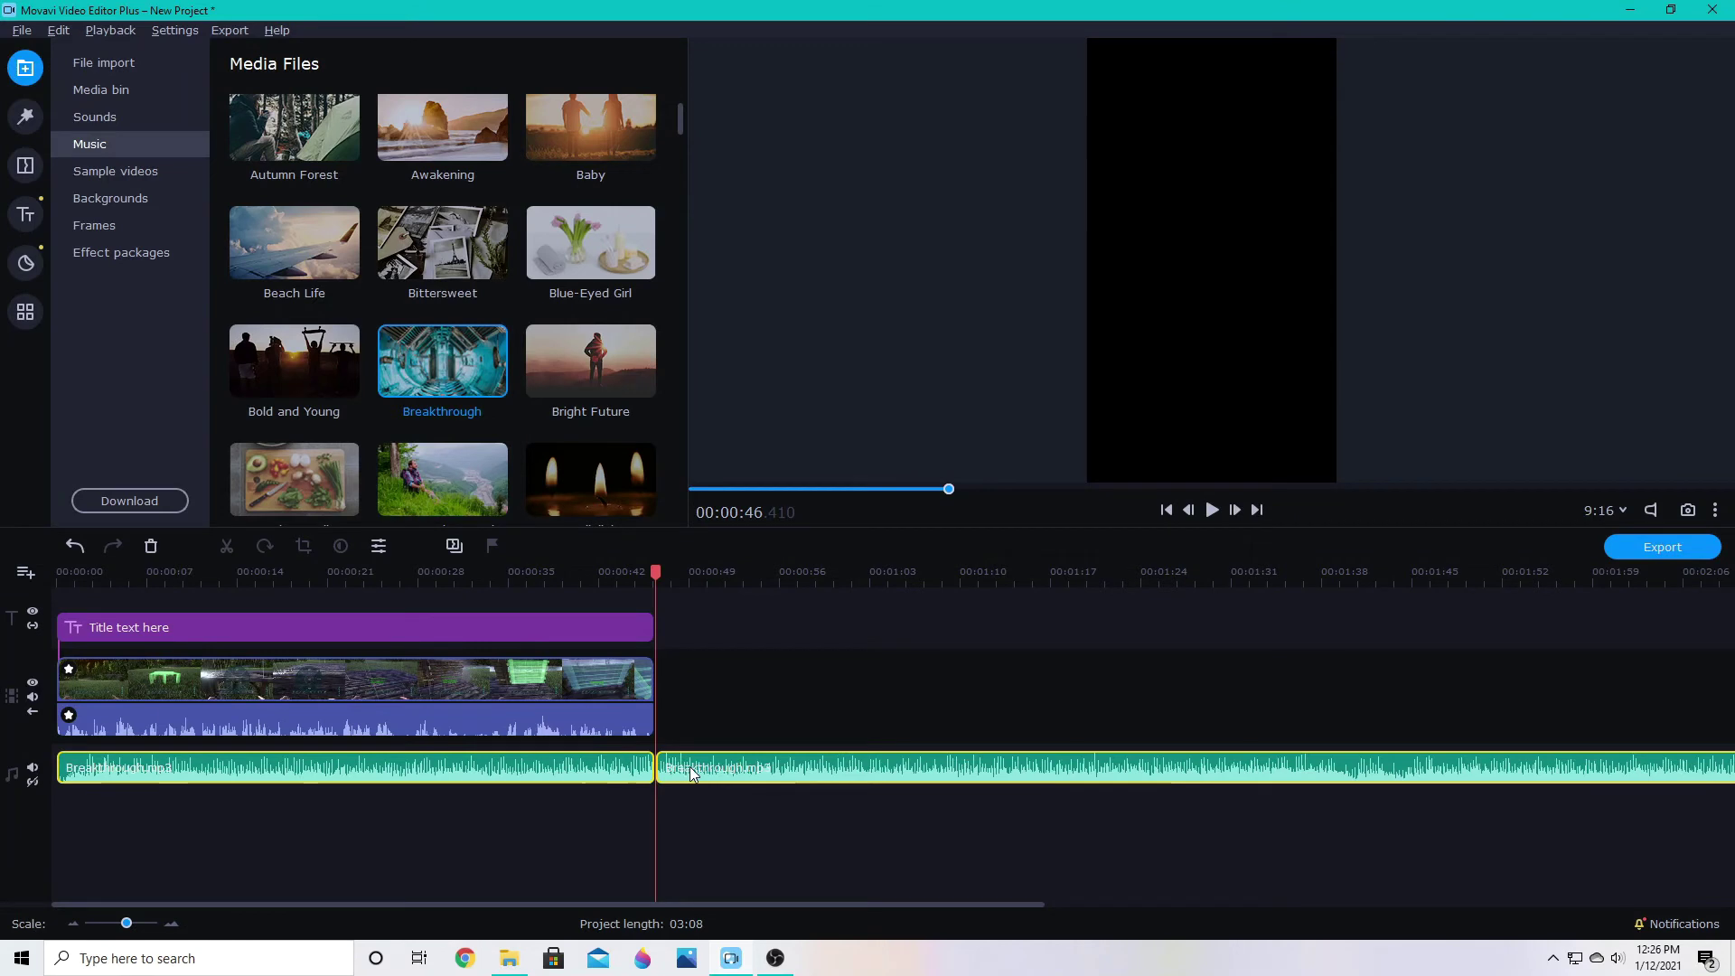
pyautogui.press('Delete')
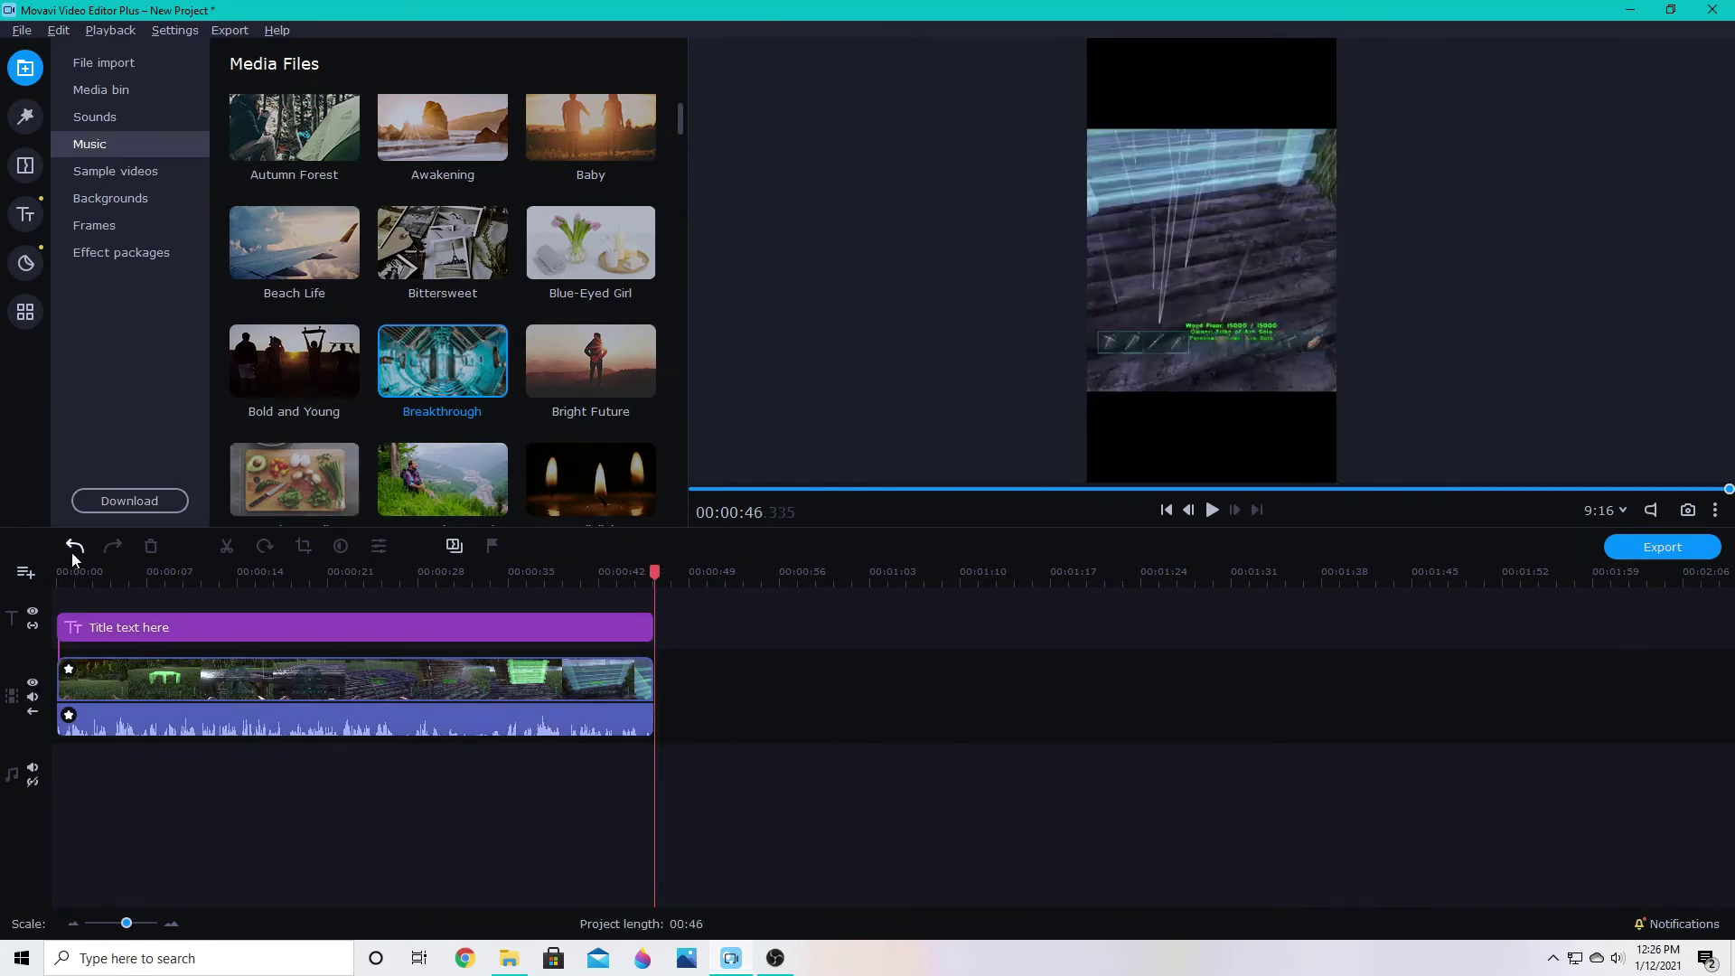
pyautogui.click(76, 549)
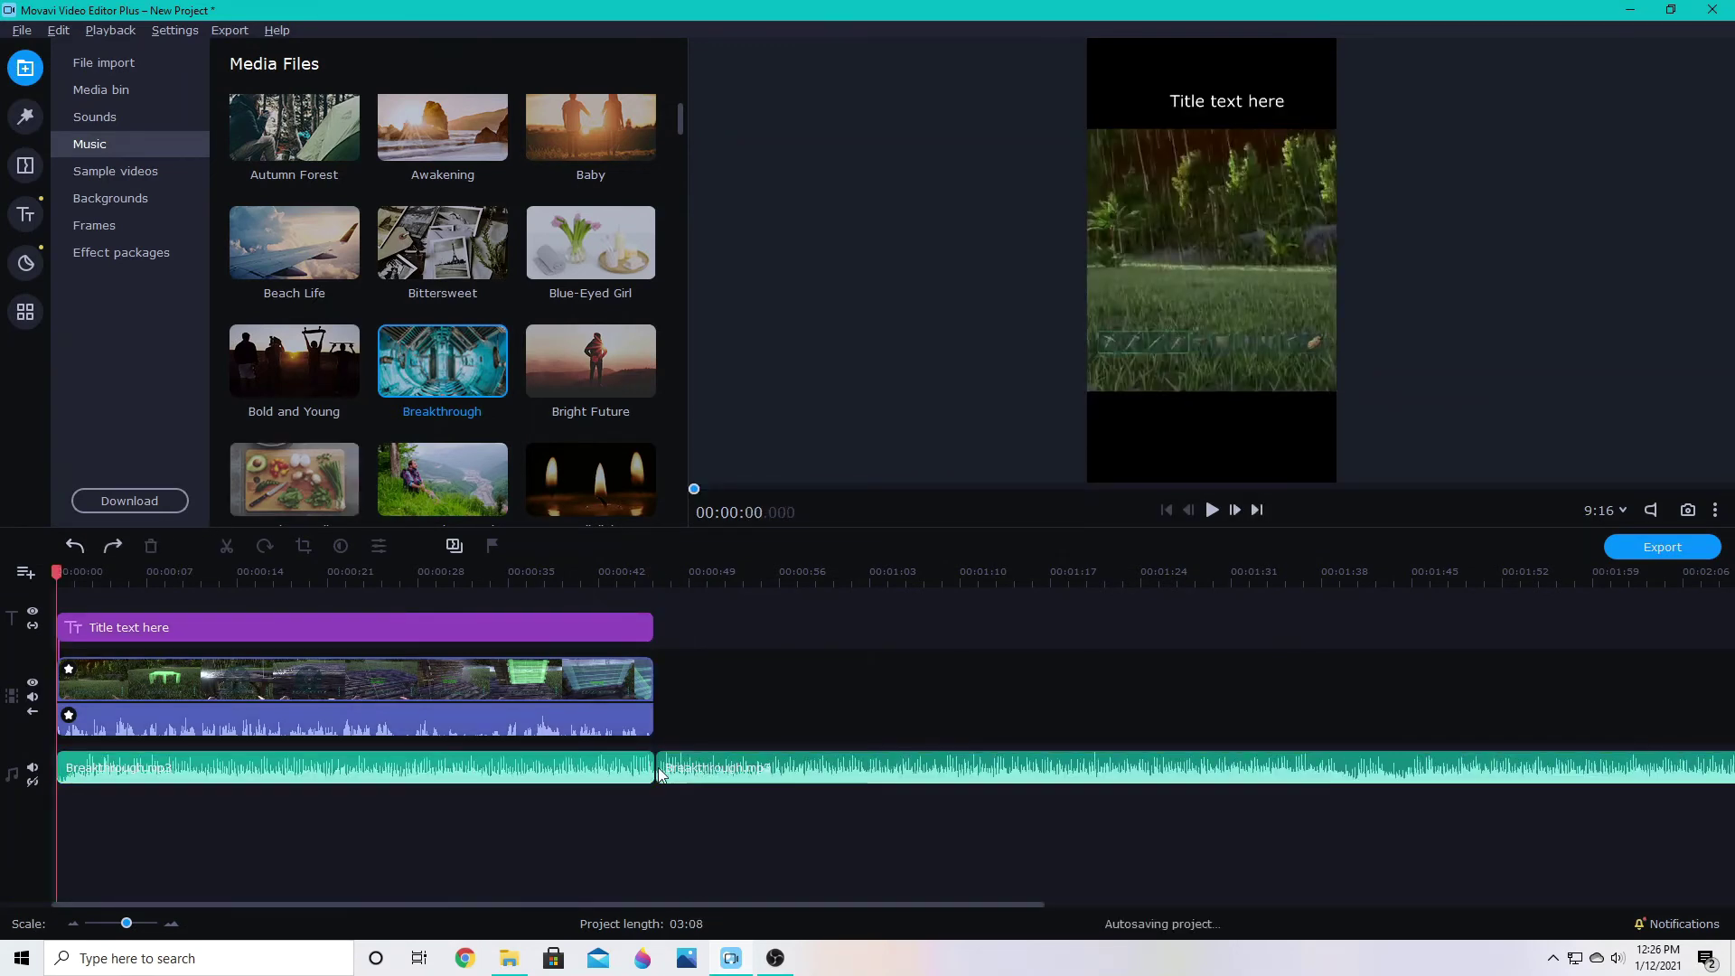
pyautogui.click(696, 768)
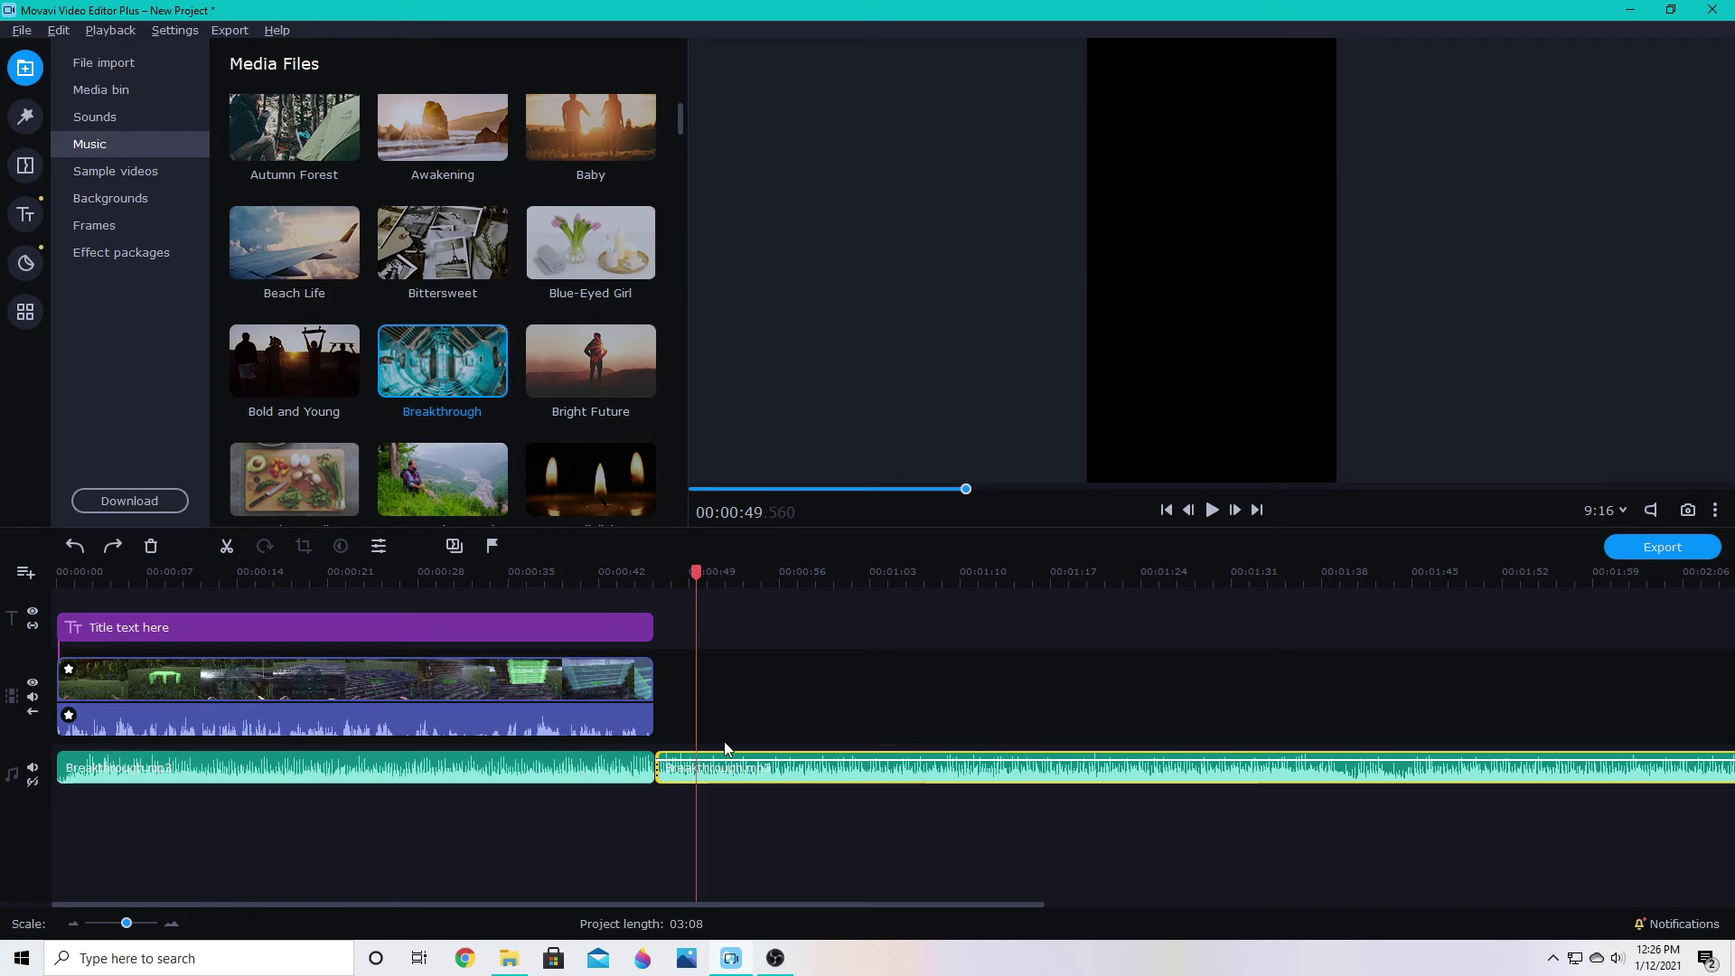
pyautogui.press('Delete')
pyautogui.click(620, 768)
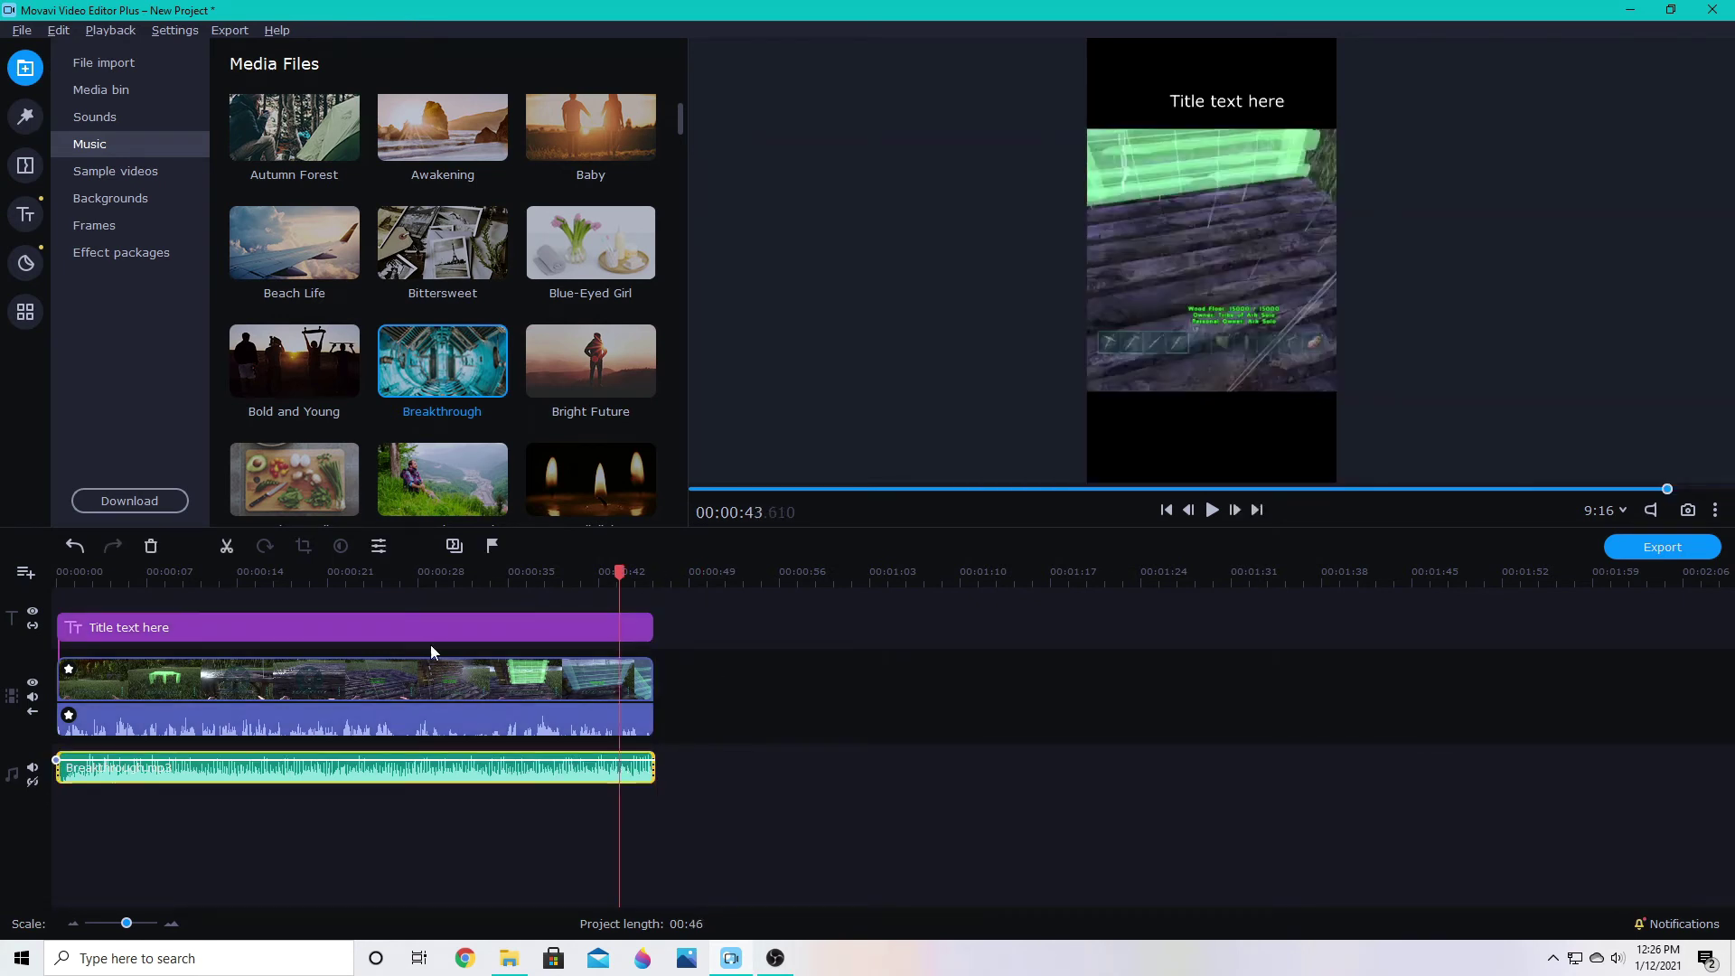
# Try 0.50 sec fades on the Breakthrough music, then return fade in and out to 0.00 sec
pyautogui.doubleClick(380, 769)
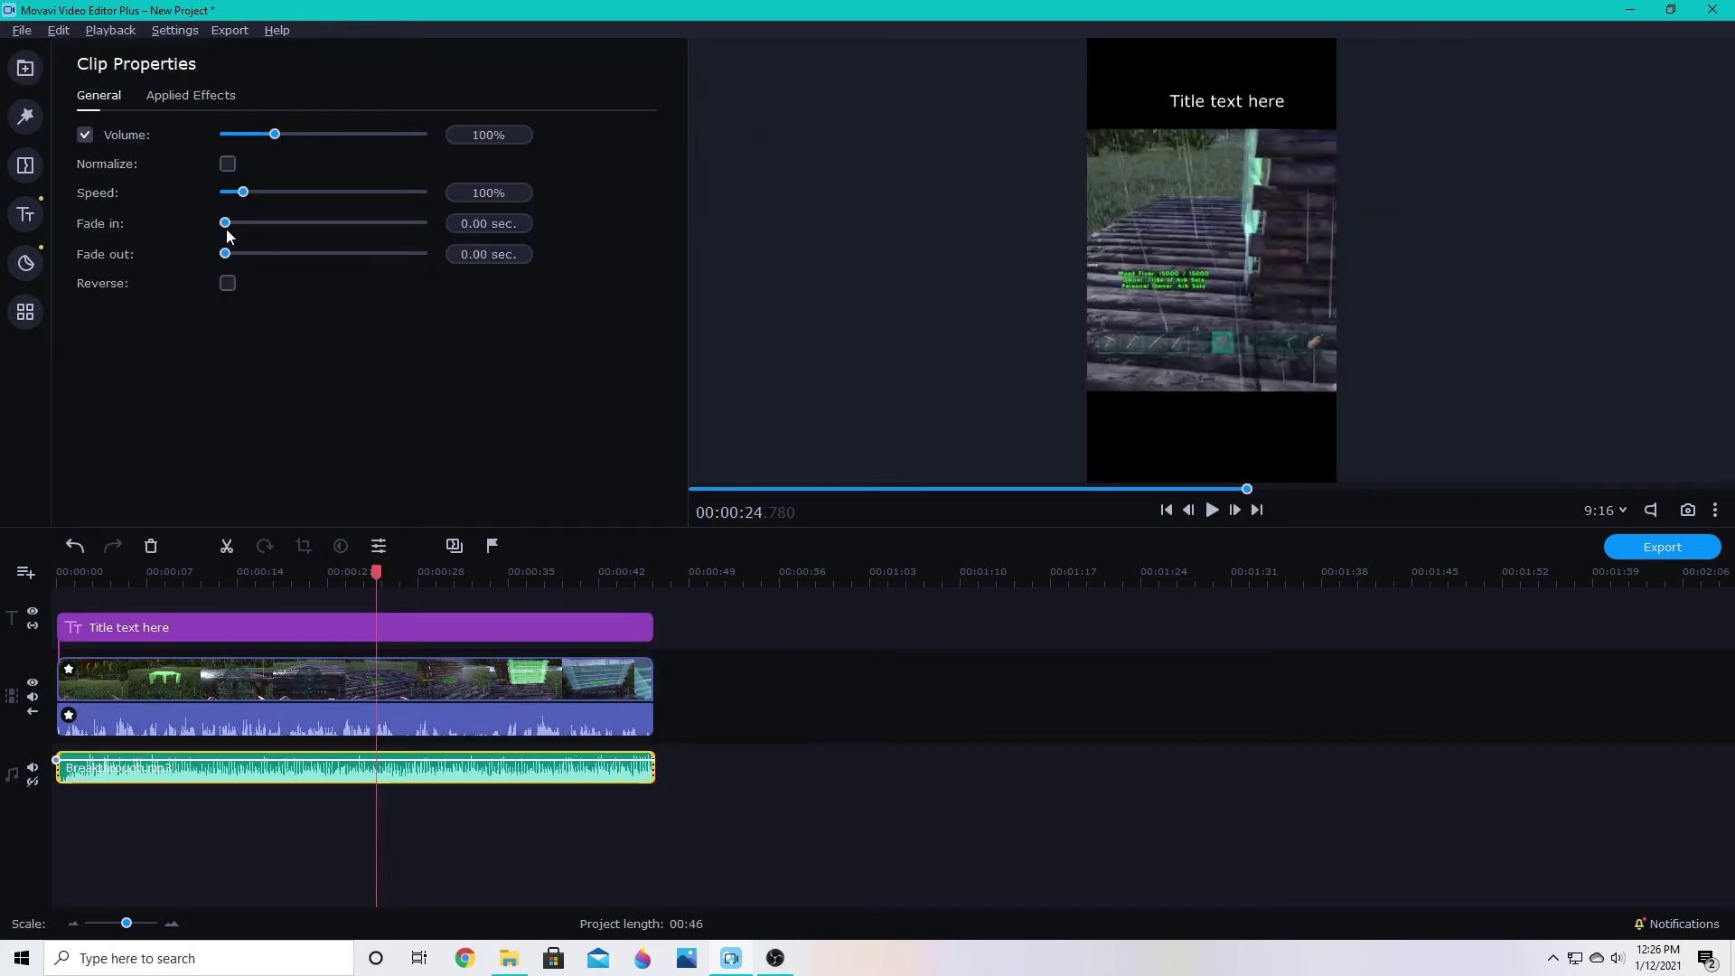
pyautogui.moveTo(227, 226); pyautogui.dragTo(235, 254)
pyautogui.click(413, 775)
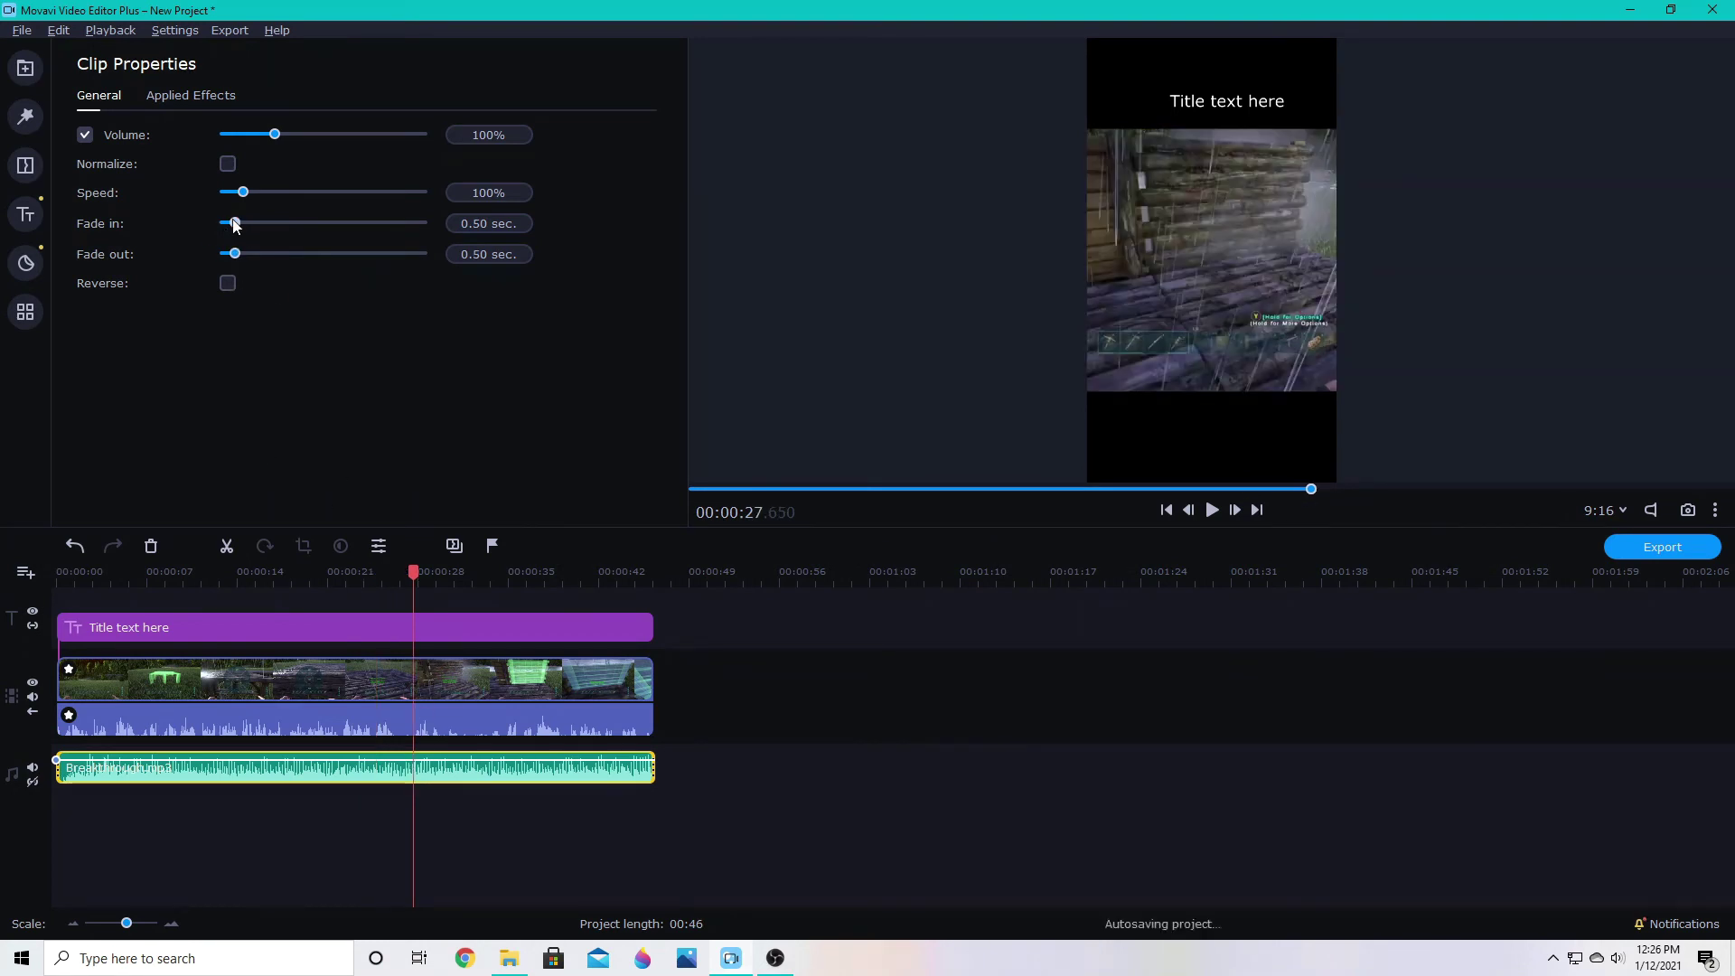
pyautogui.moveTo(233, 225)
pyautogui.mouseDown()
pyautogui.moveTo(201, 228)
pyautogui.moveTo(225, 255)
pyautogui.mouseUp()
pyautogui.click(106, 582)
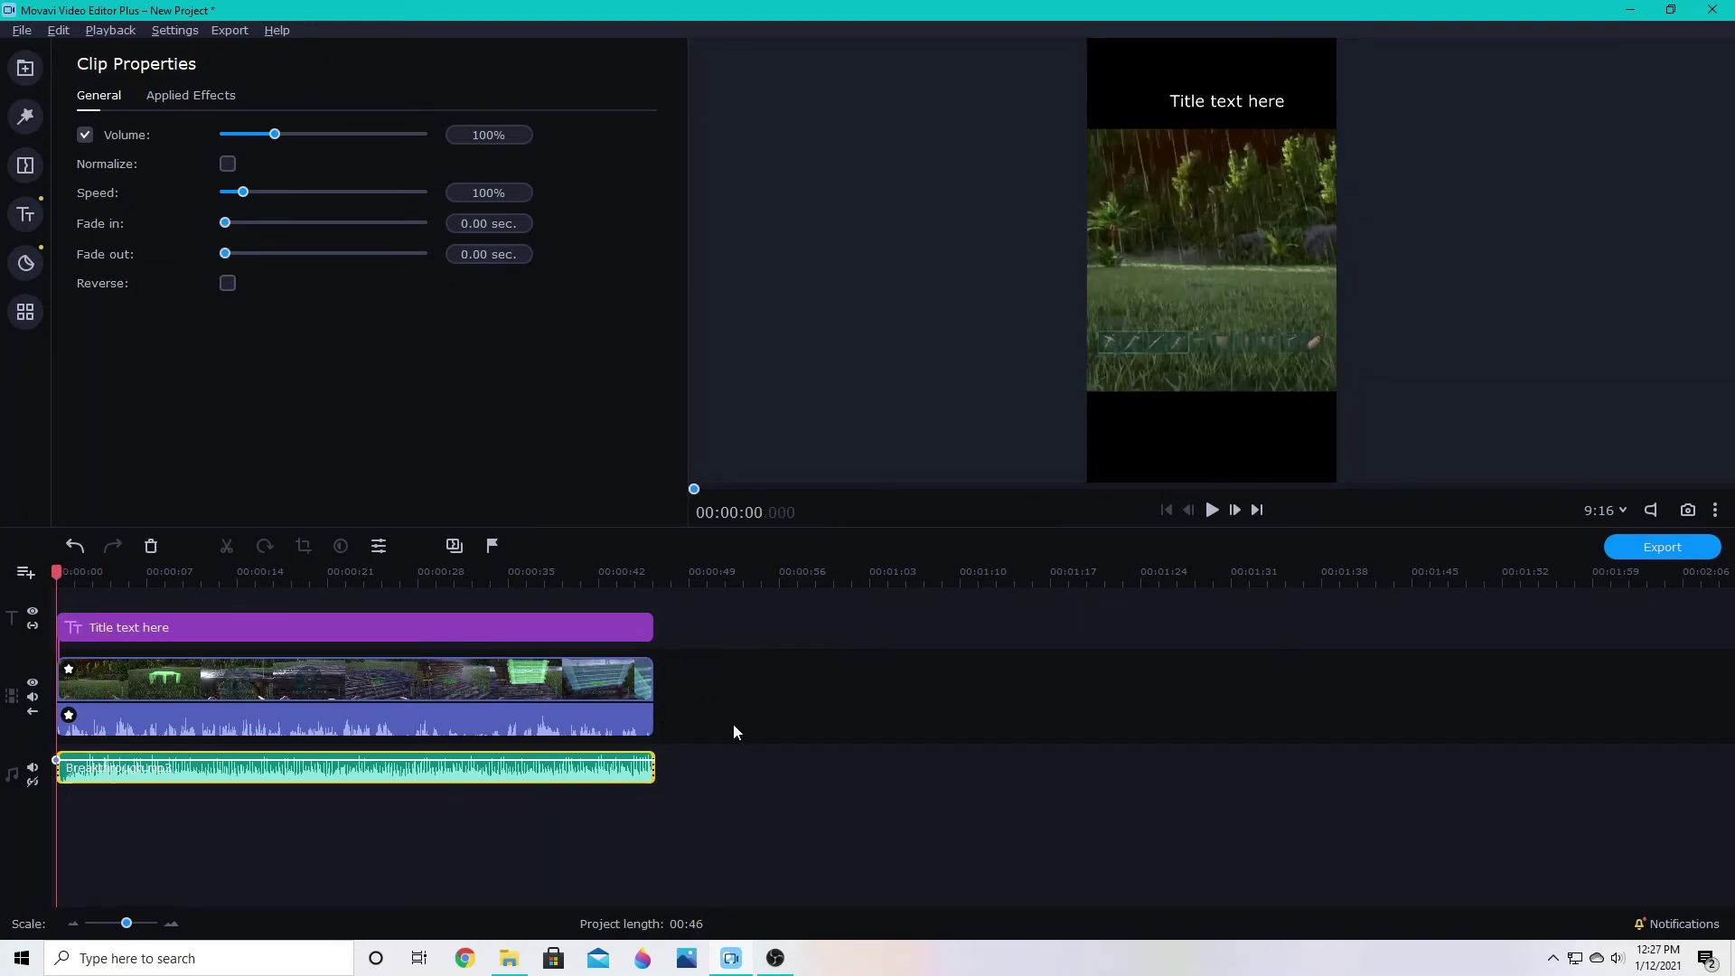
pyautogui.moveTo(651, 714); pyautogui.dragTo(536, 703)
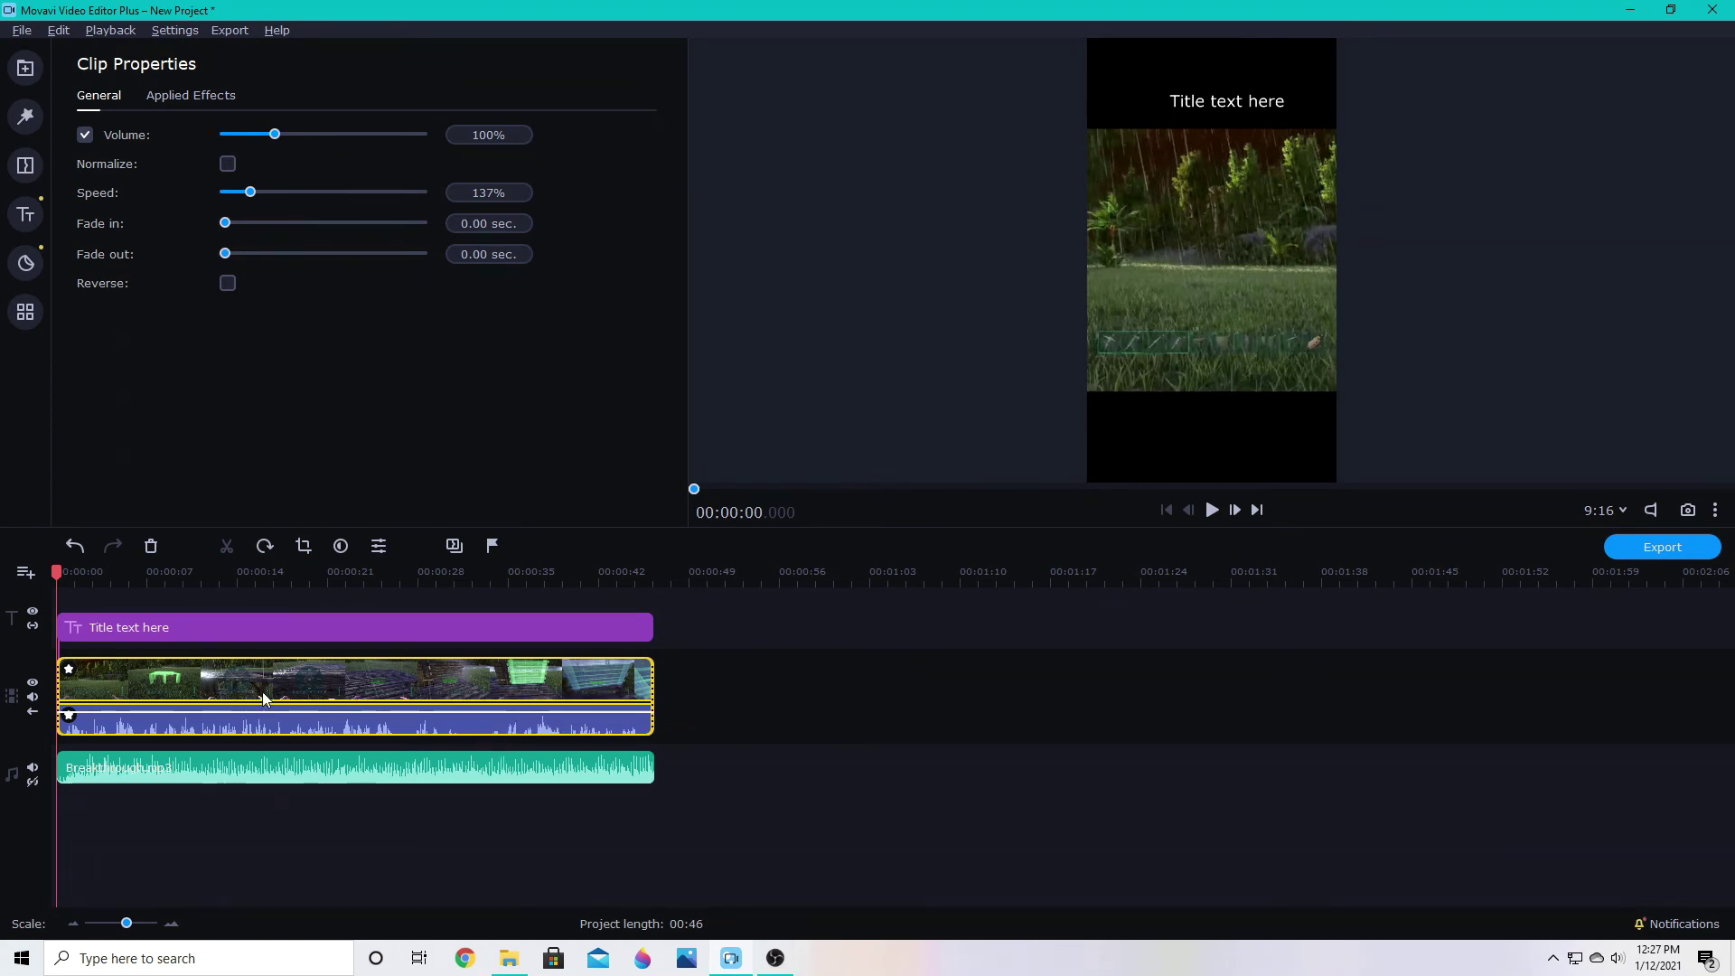
# Turn off the gameplay clip's volume and apply Mute Clip to its original audio
pyautogui.click(310, 694)
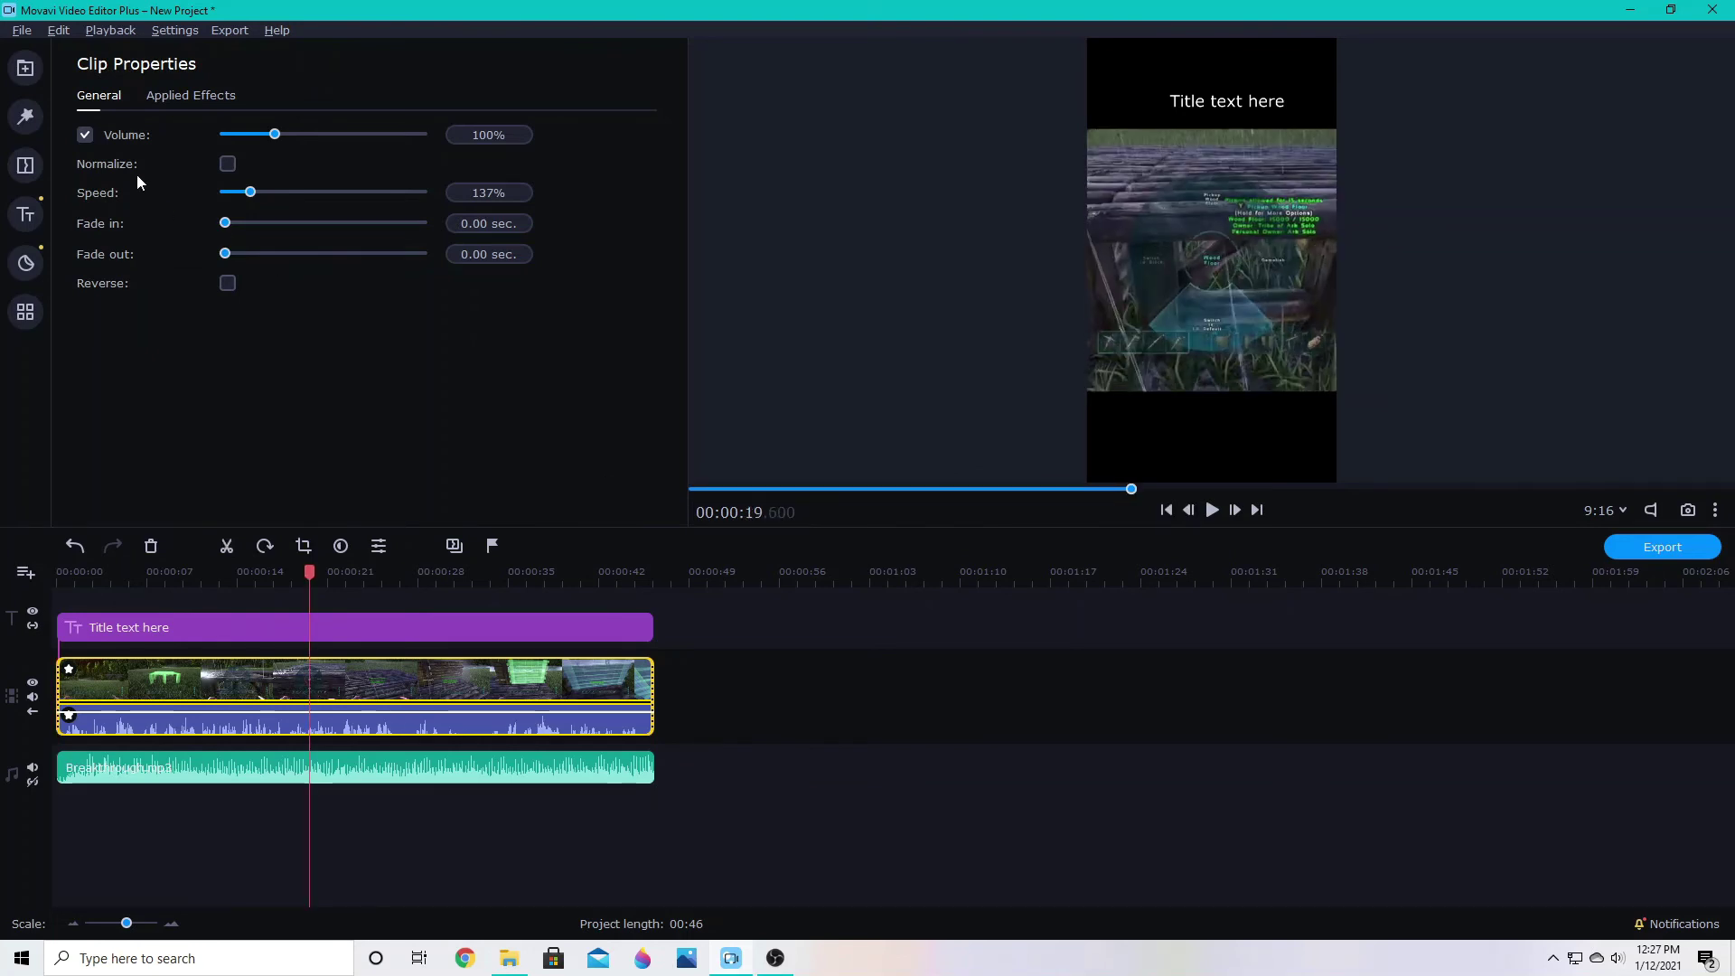
pyautogui.click(84, 135)
pyautogui.rightClick(407, 655)
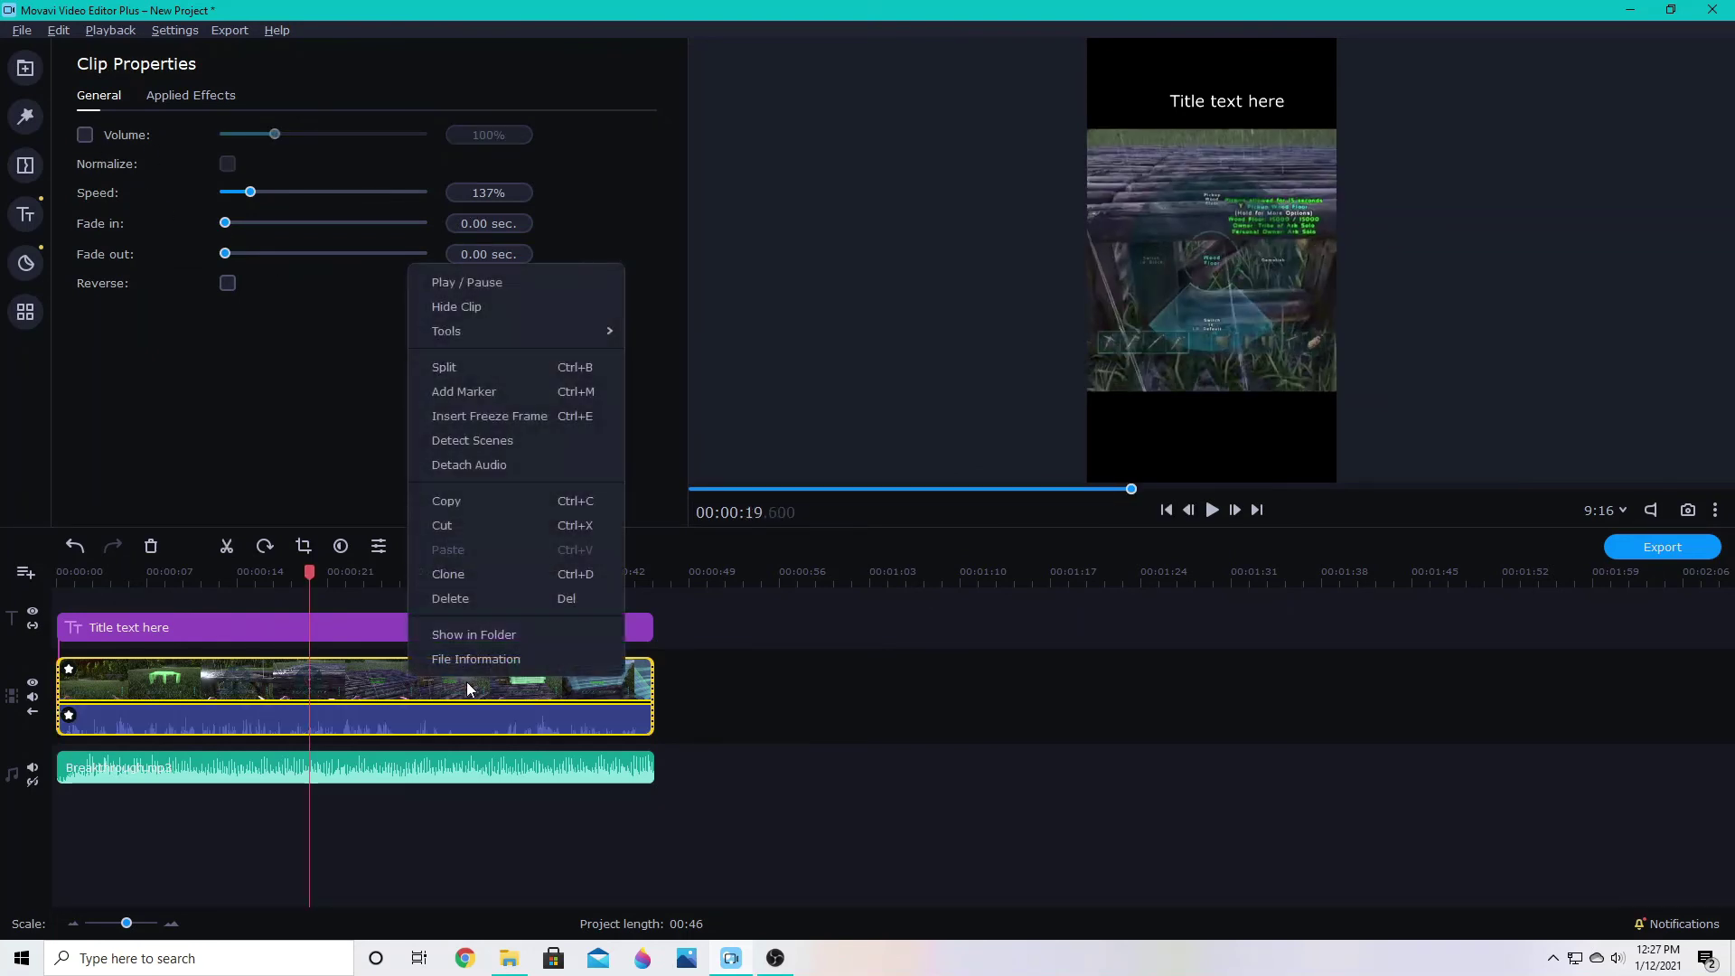
pyautogui.click(457, 307)
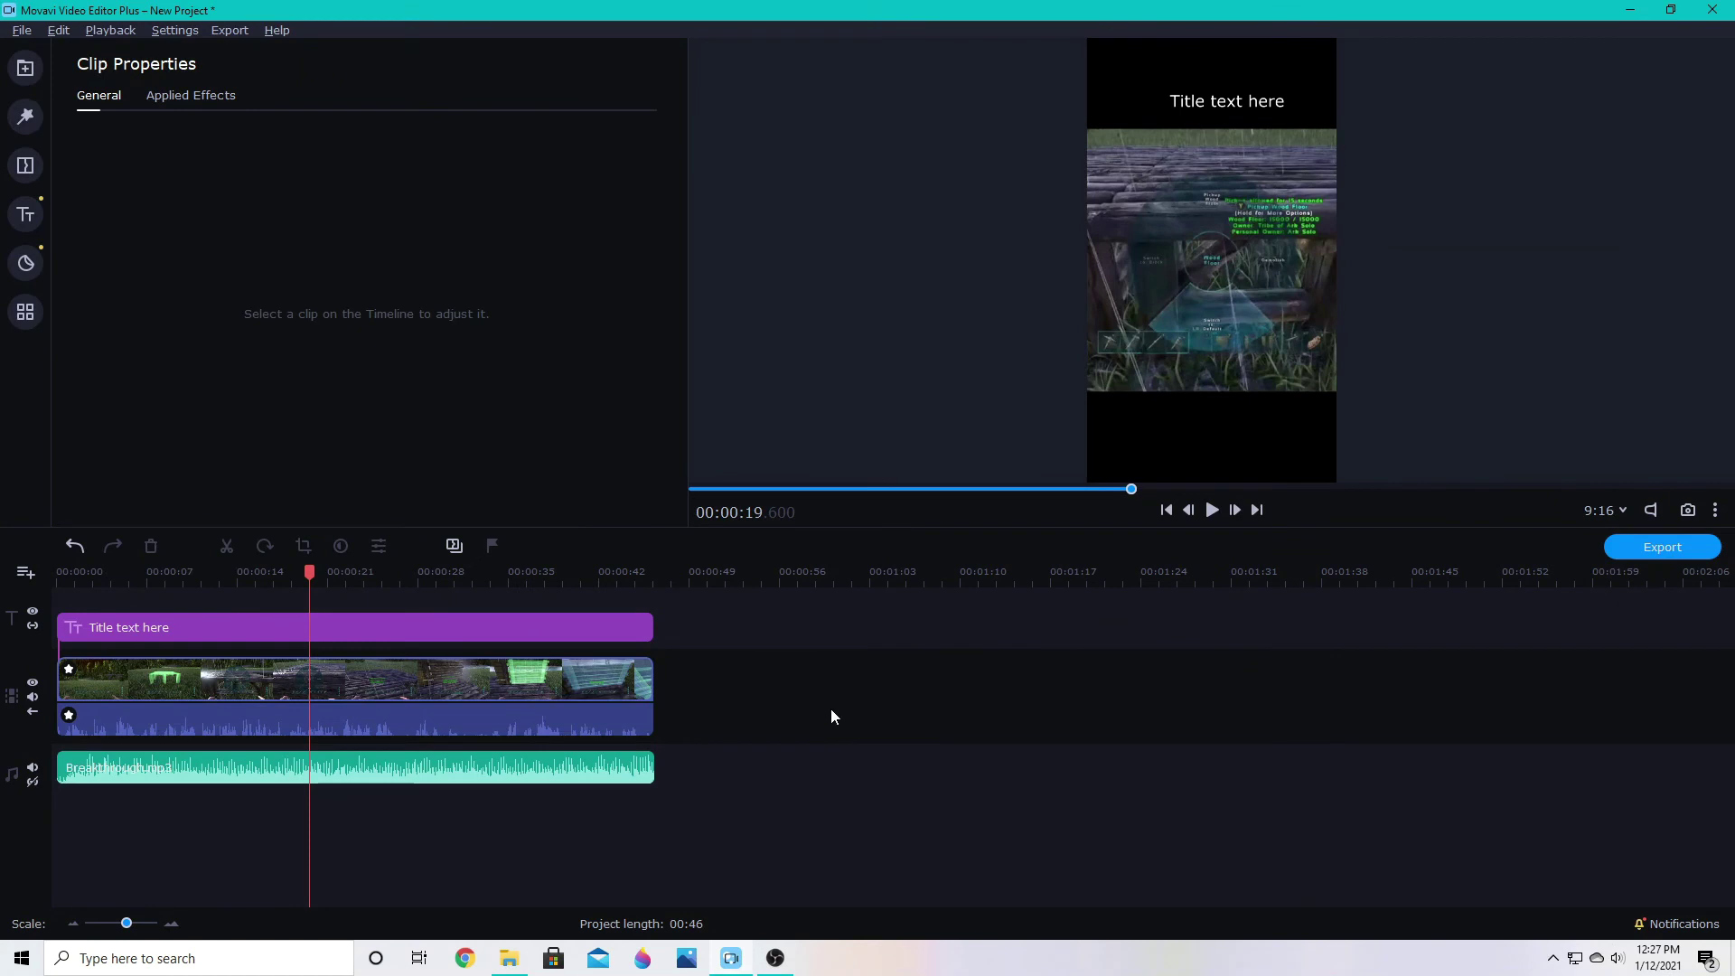
pyautogui.click(528, 720)
pyautogui.rightClick(528, 719)
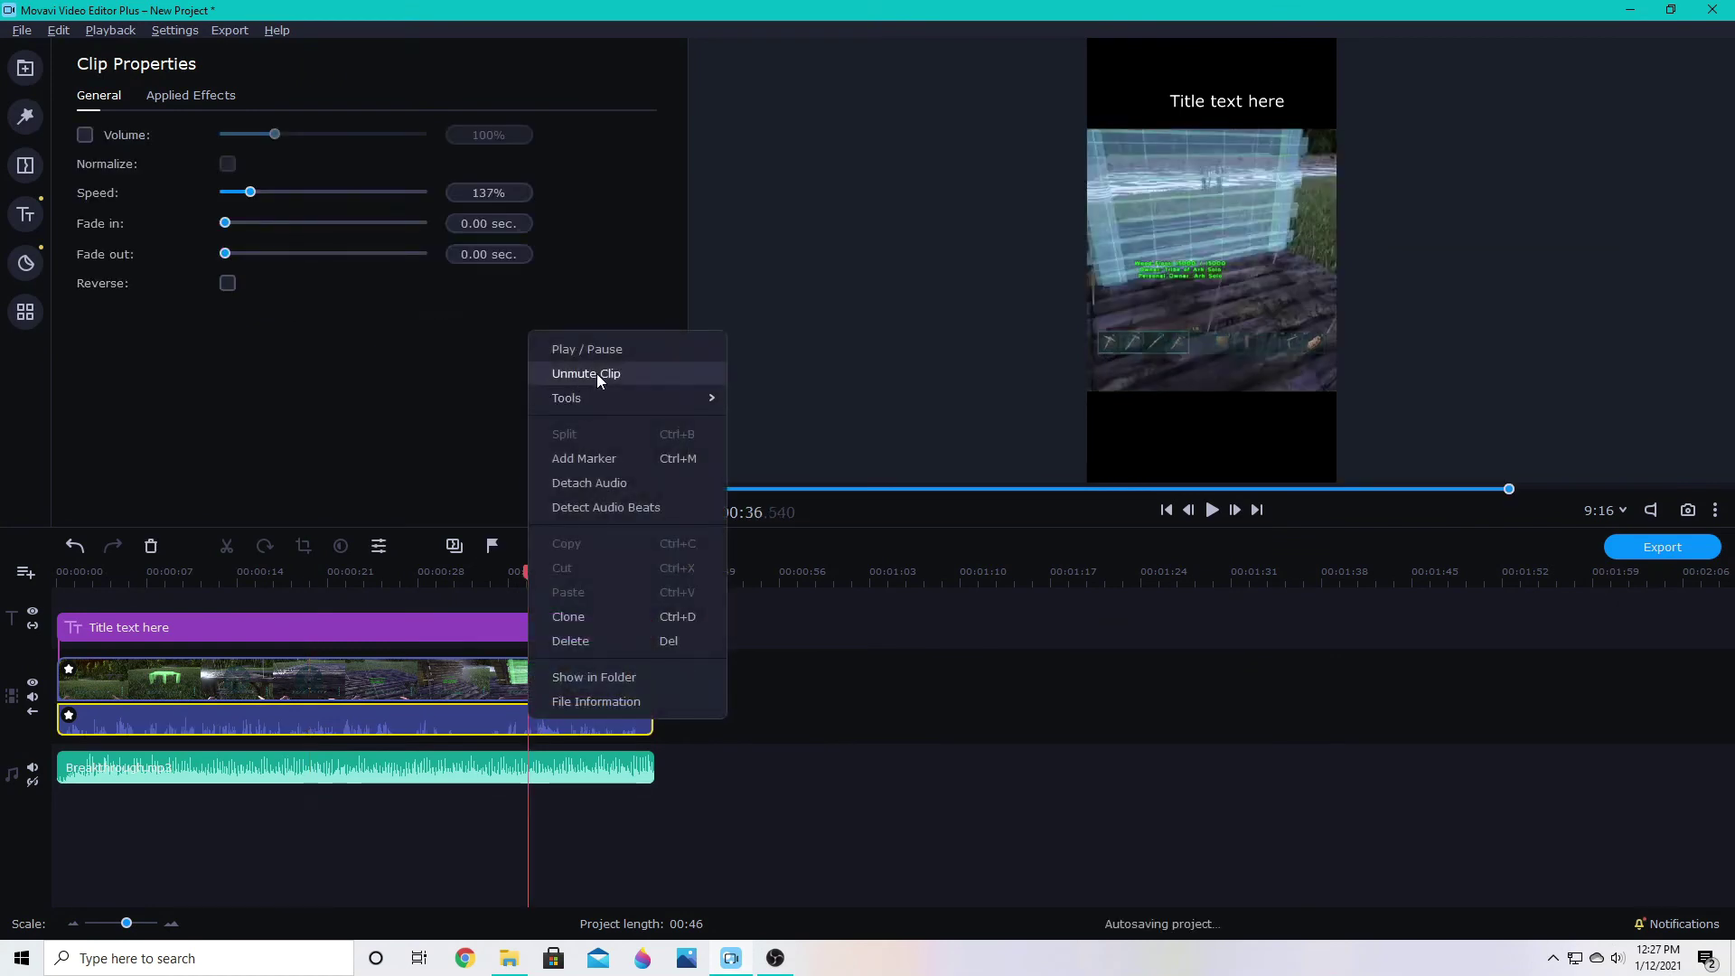
pyautogui.click(596, 372)
pyautogui.rightClick(568, 731)
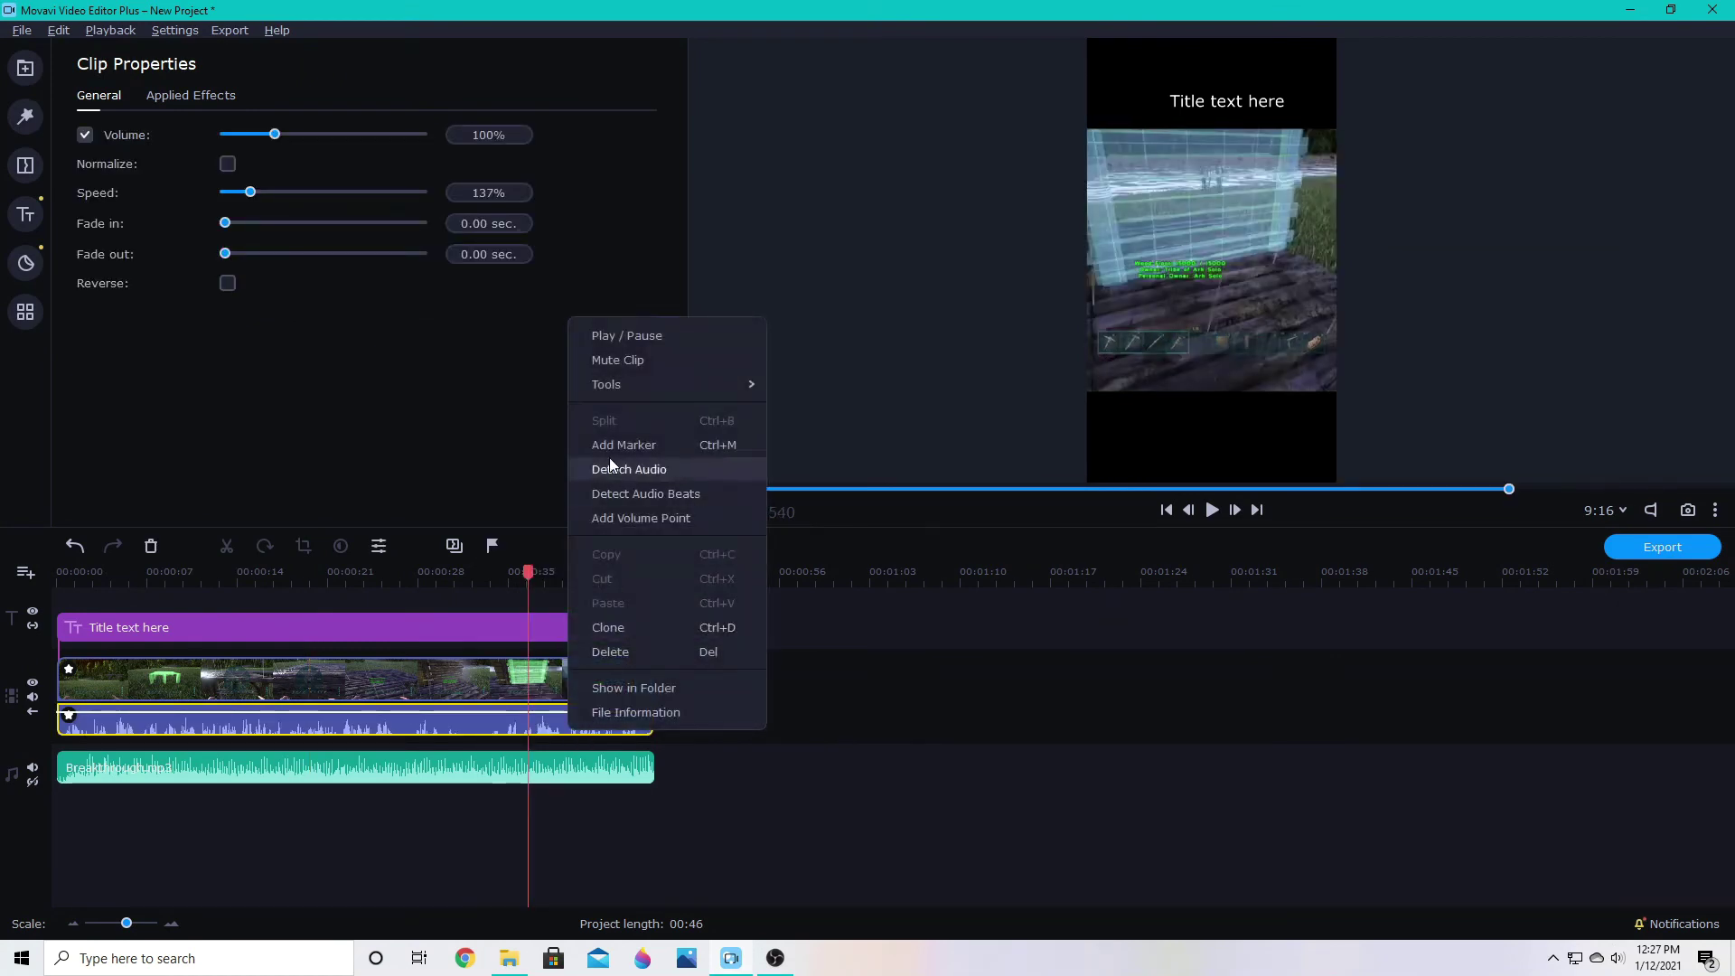
pyautogui.click(610, 360)
pyautogui.click(508, 729)
pyautogui.click(457, 713)
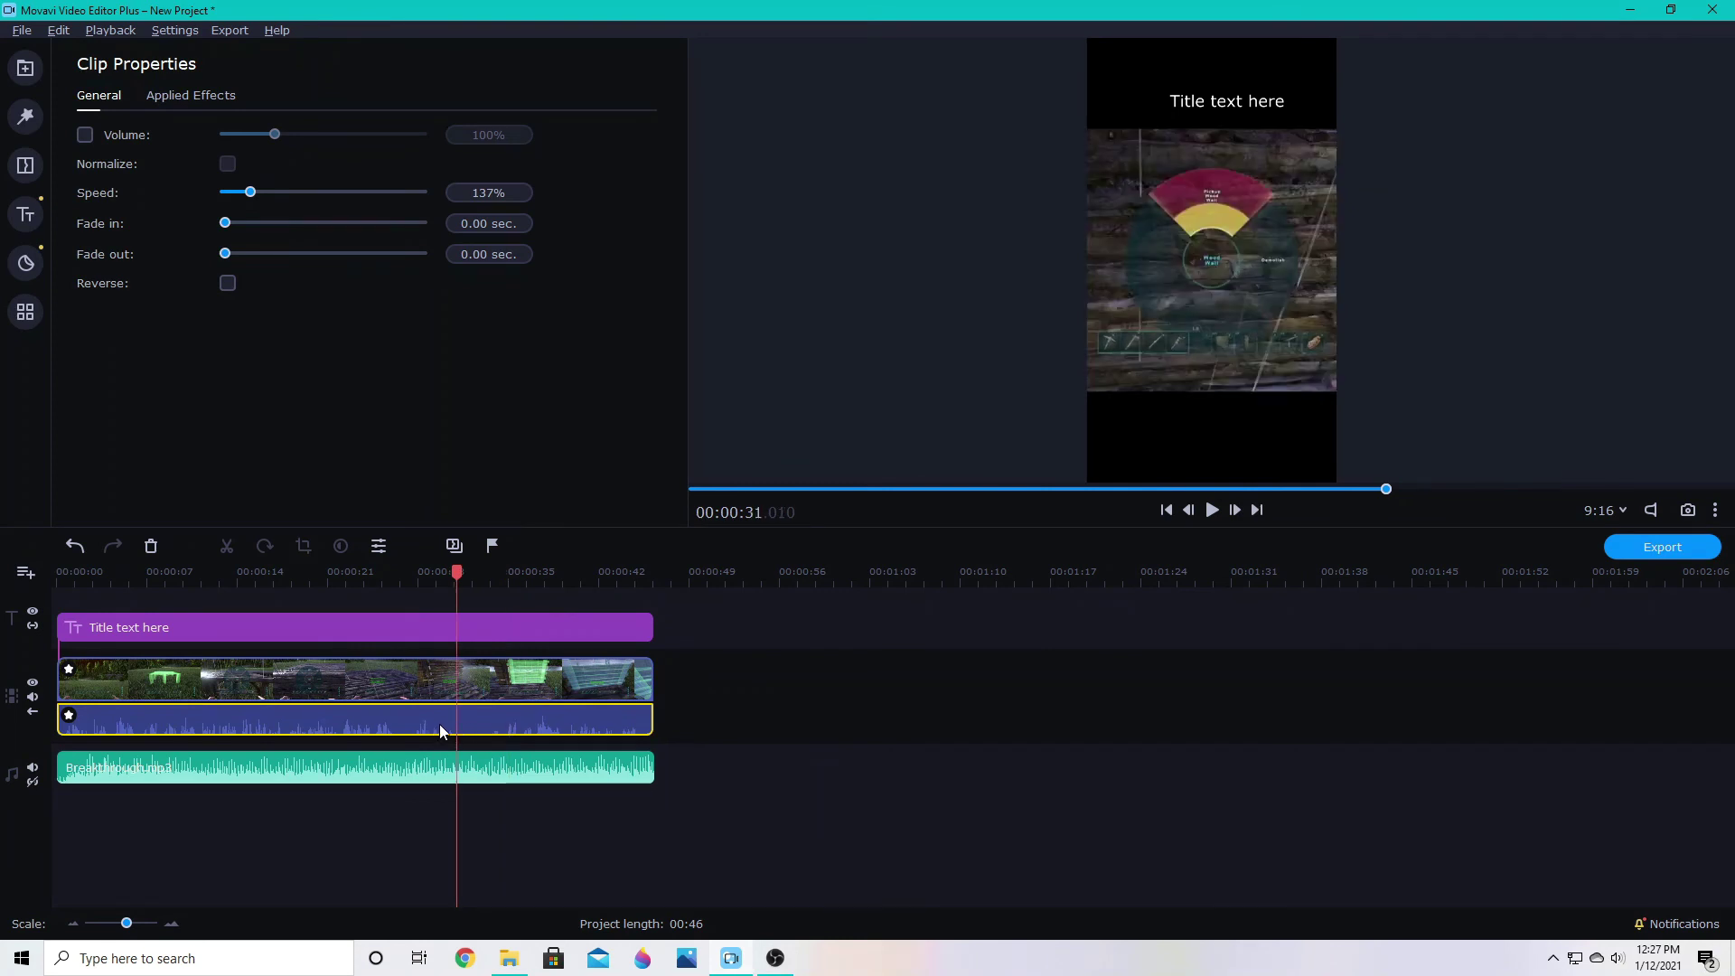